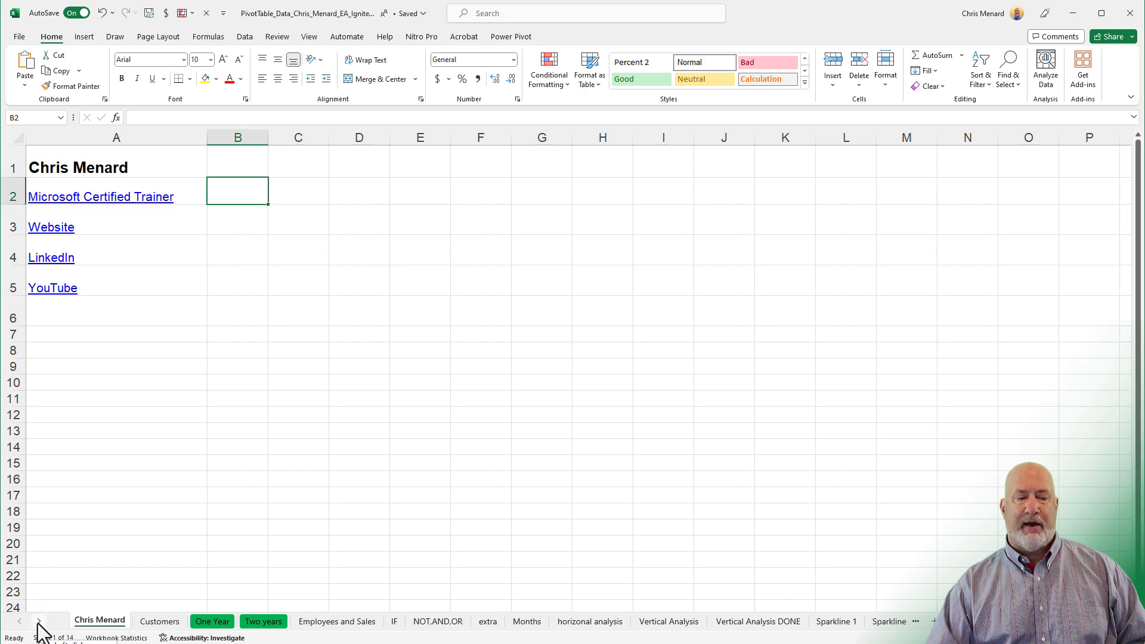
Activate the IF sheet from the workbook's sheet list to show the sales-per-quarter table.
right_click(38, 623)
left_click_drag(49, 518, 176, 366)
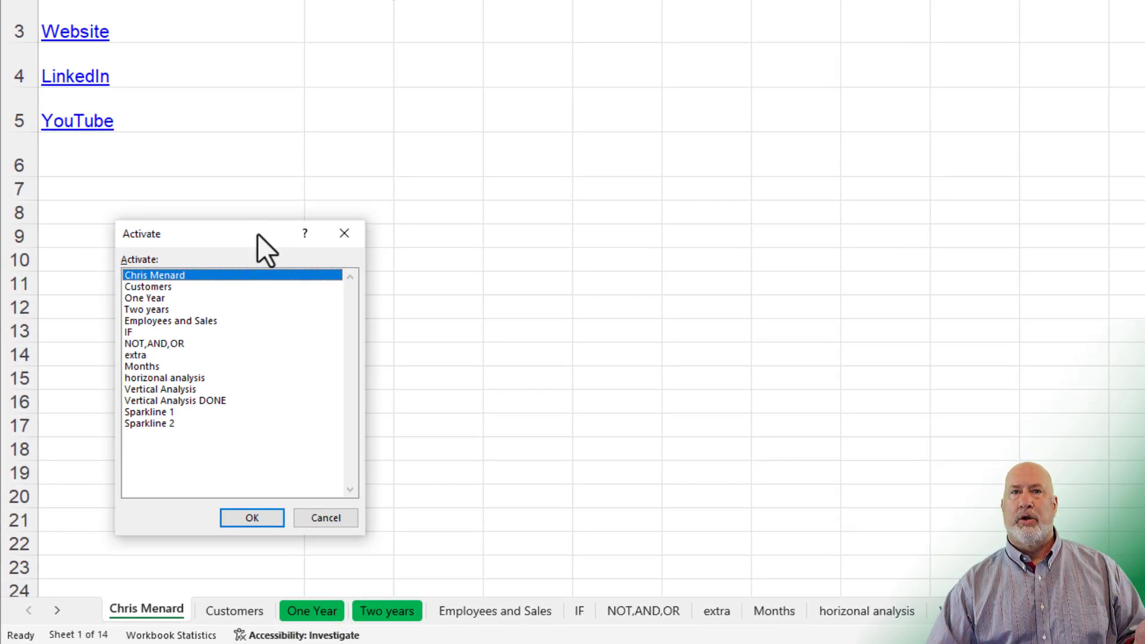
left_click(132, 332)
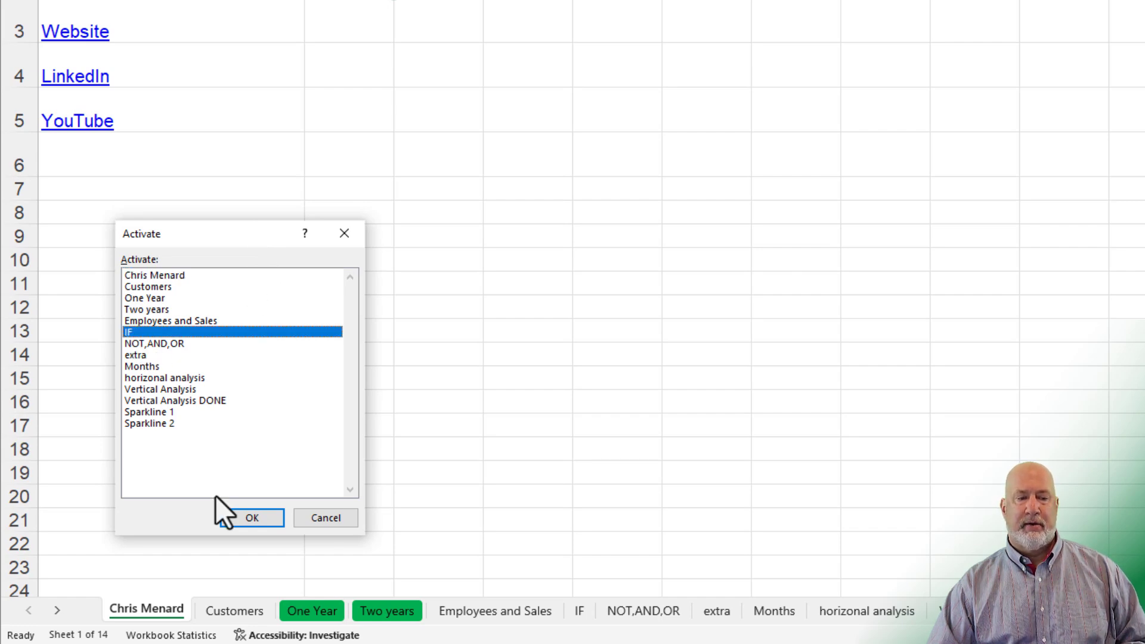
left_click(251, 517)
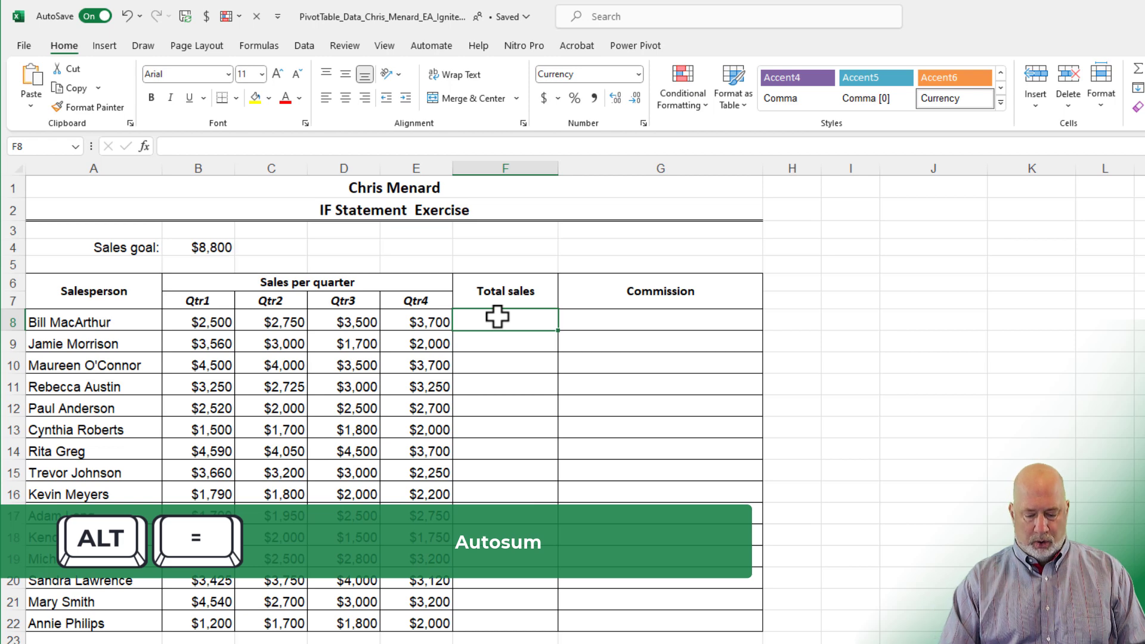
AutoSum the first salesperson's quarters in F8 and copy the total down the column.
key("alt+equal")
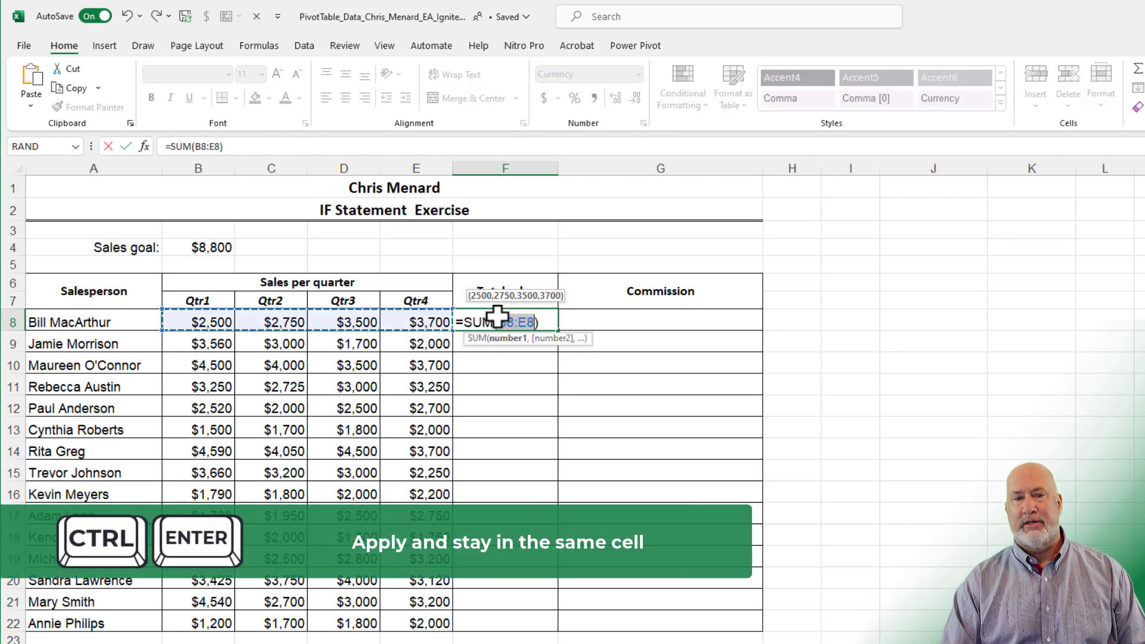
key("ctrl+Return")
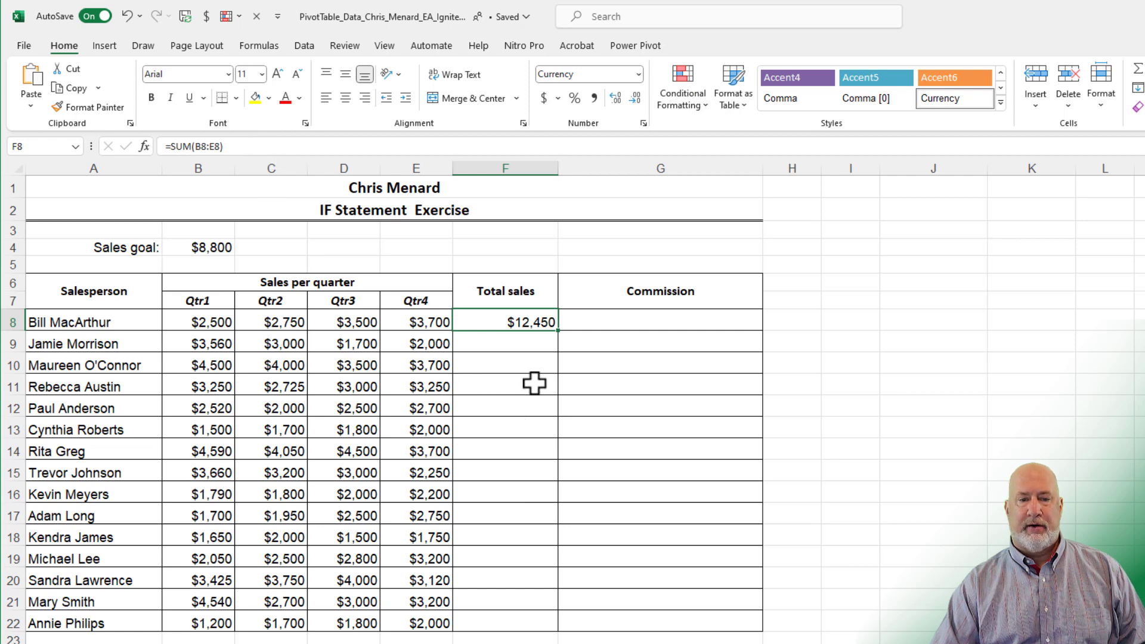
double_click(562, 333)
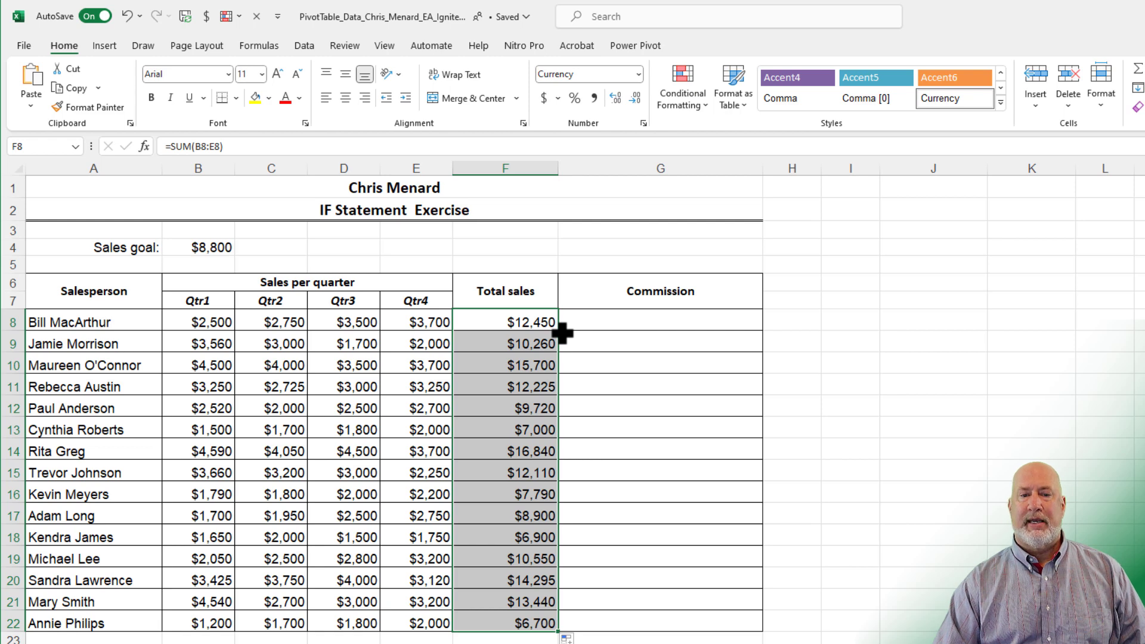
Clear the totals, then AutoSum all of F8:F22 at once.
key("Delete")
left_click(572, 325)
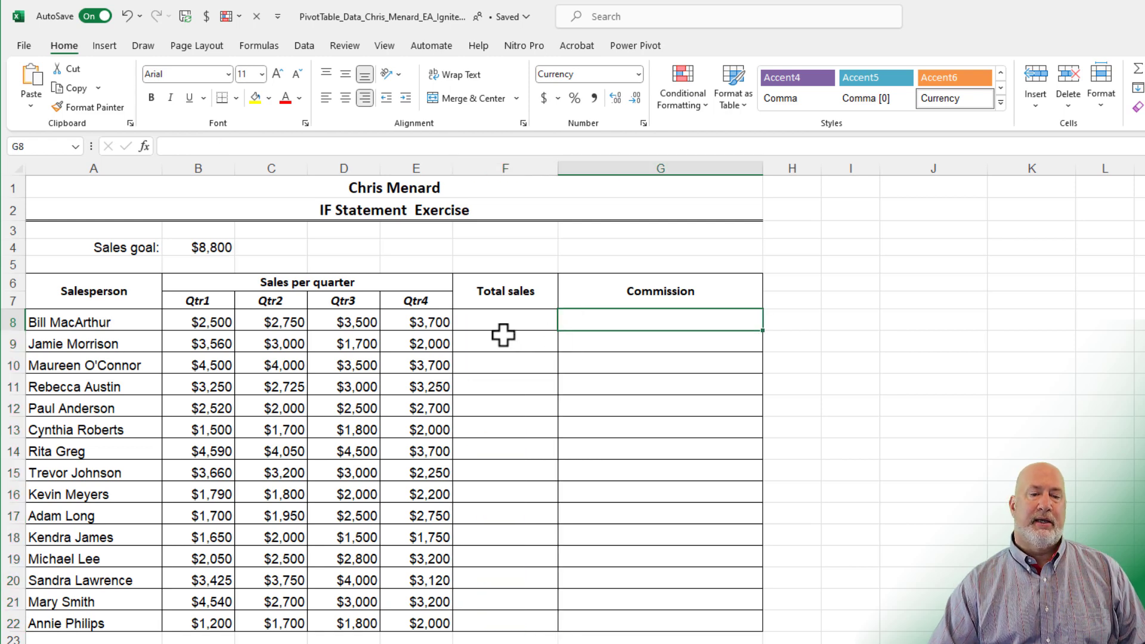
left_click_drag(498, 332, 494, 615)
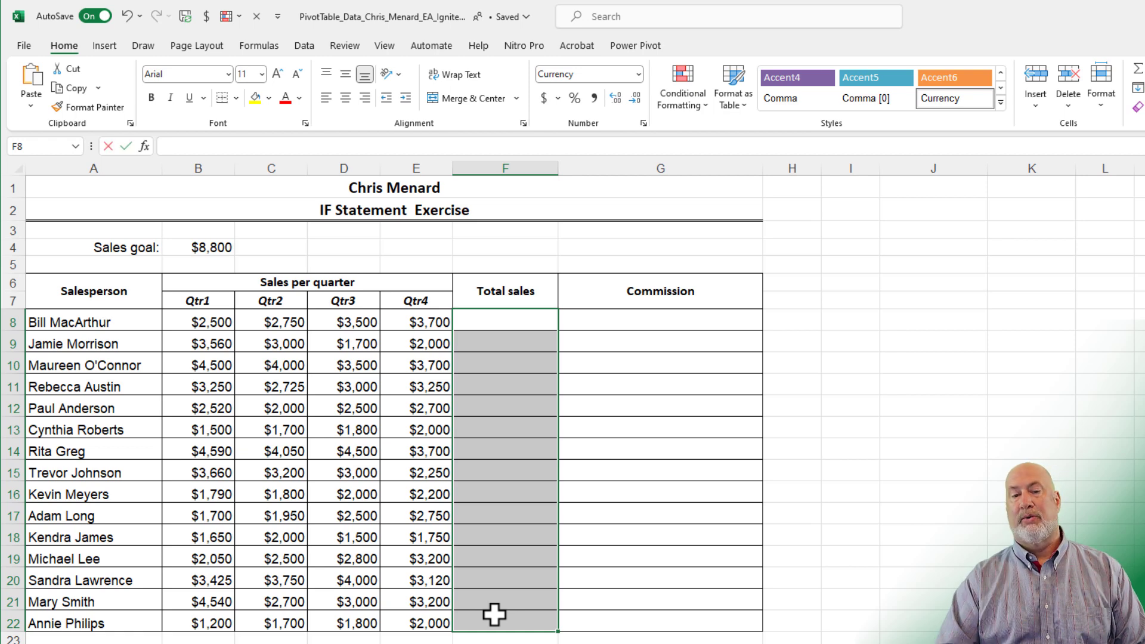
key("alt+equal")
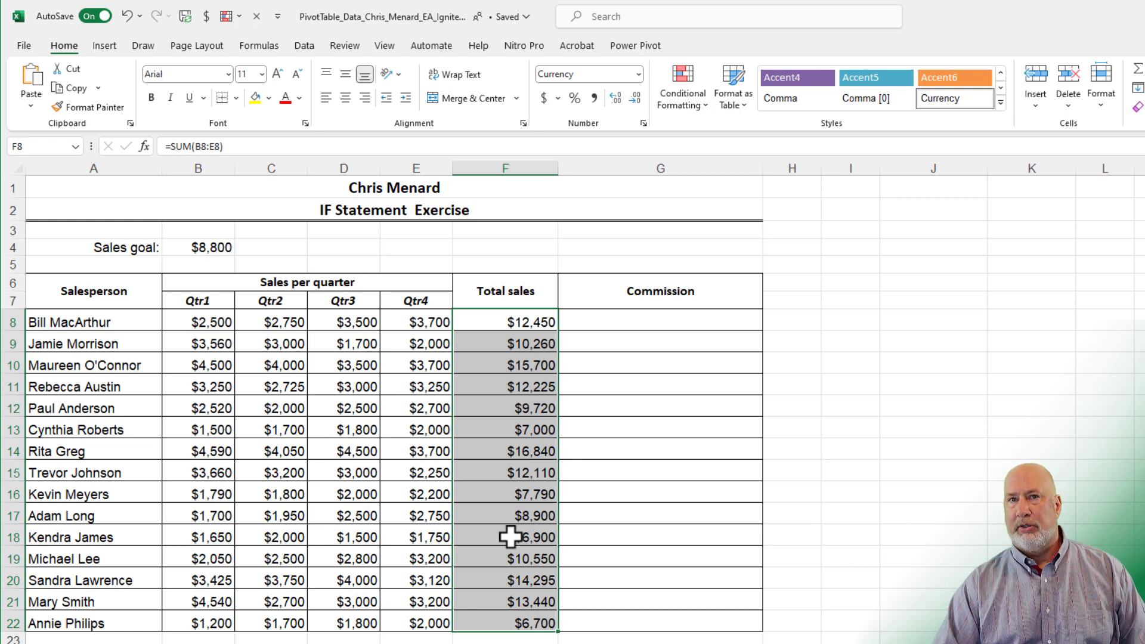
Highlight the $8,800 sales goal in B4 with a yellow fill.
left_click(205, 249)
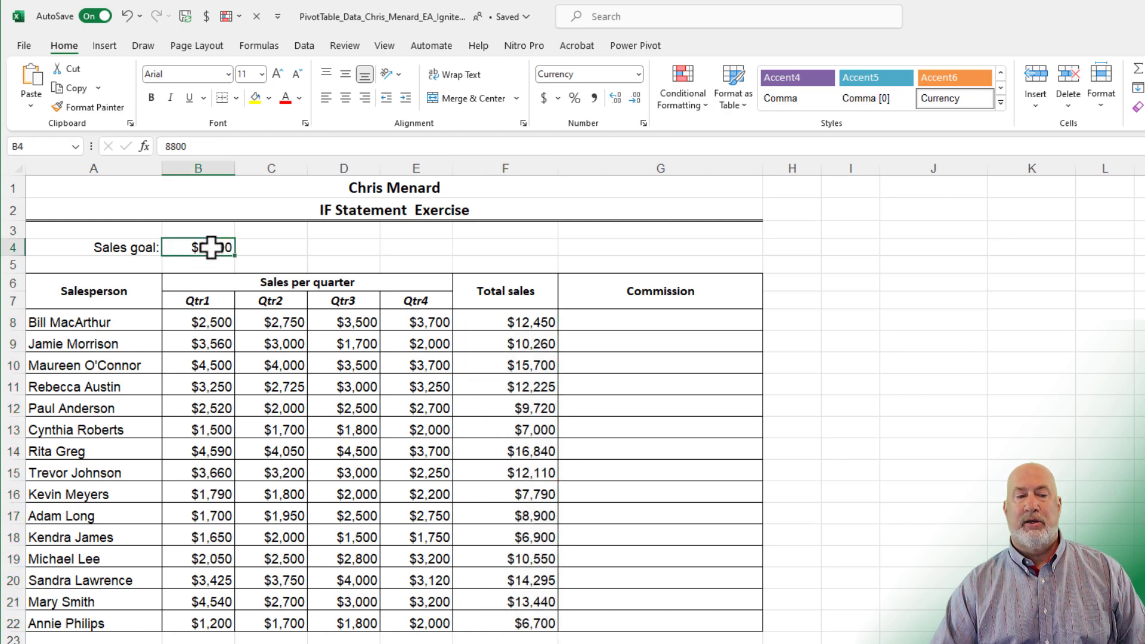
left_click(255, 98)
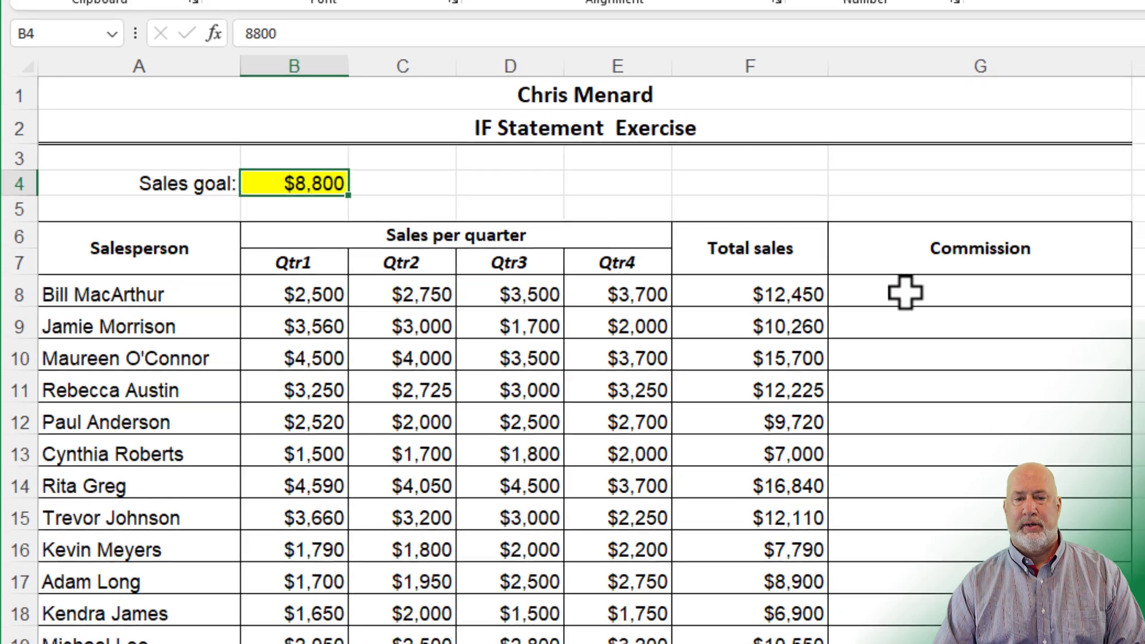
In G8 start =IF(F8>B4, comparing total sales with the sales goal.
left_click(905, 292)
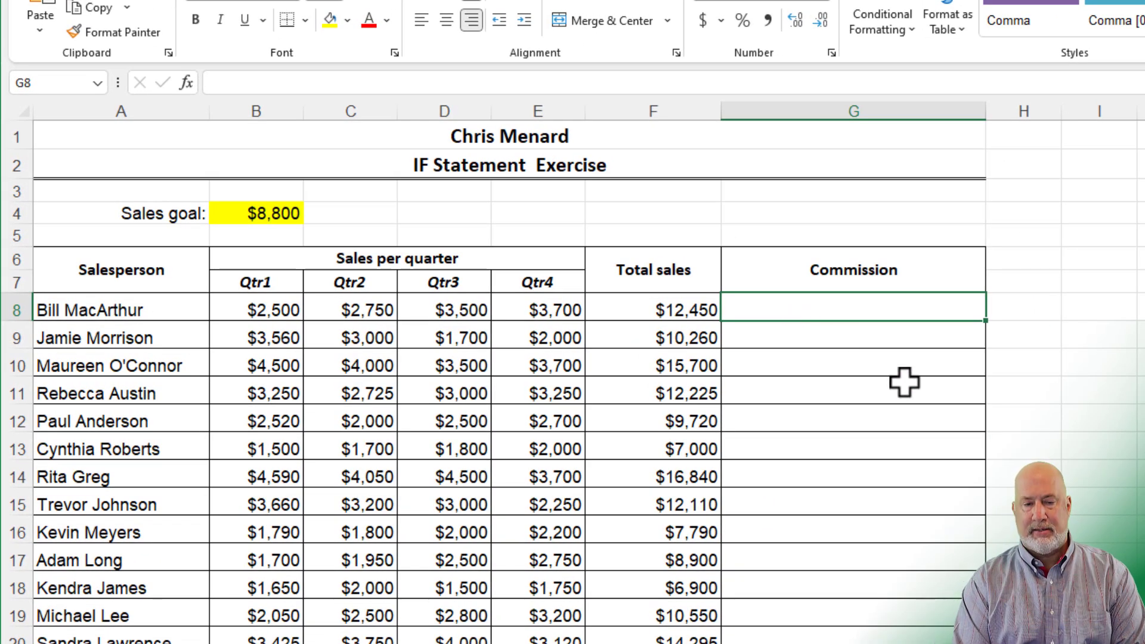
type("=o")
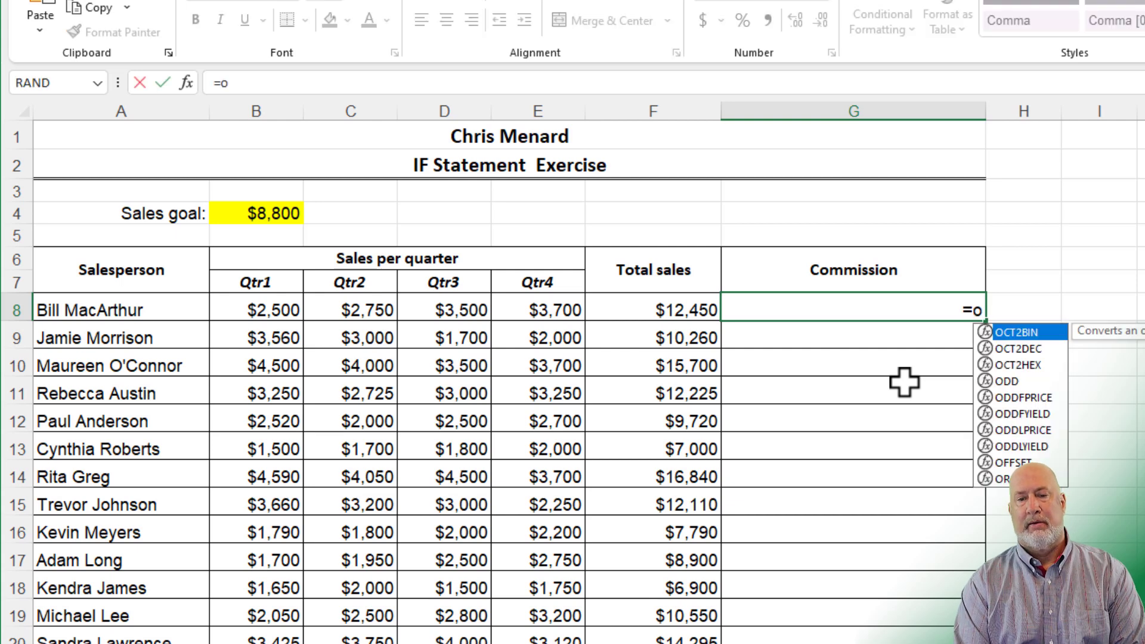
key("BackSpace")
type("if")
key("Tab")
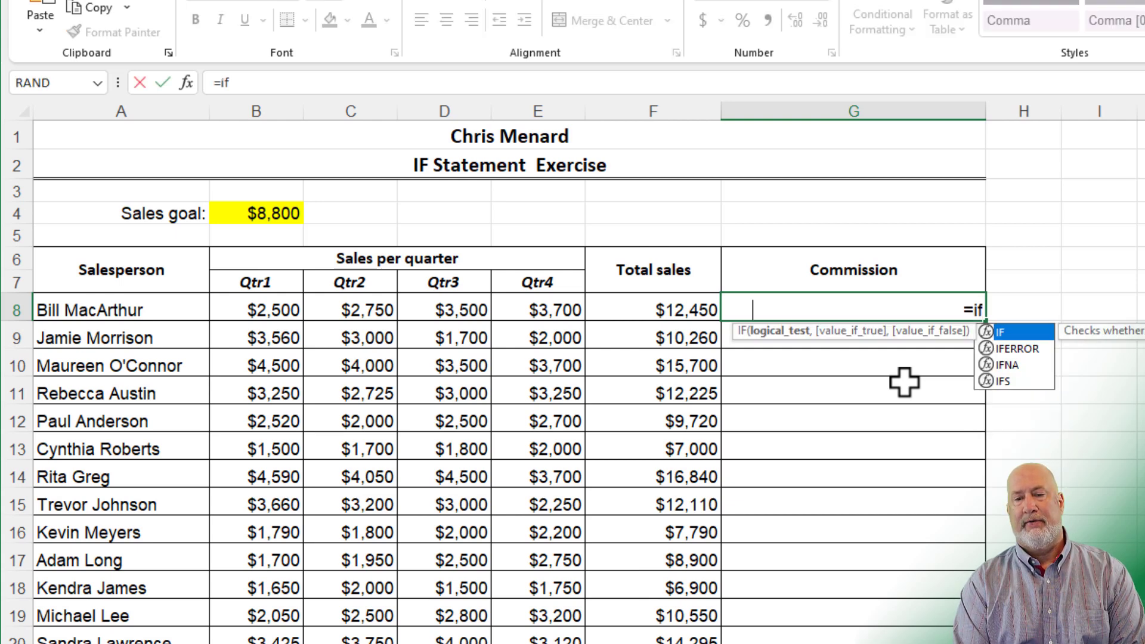
left_click(656, 313)
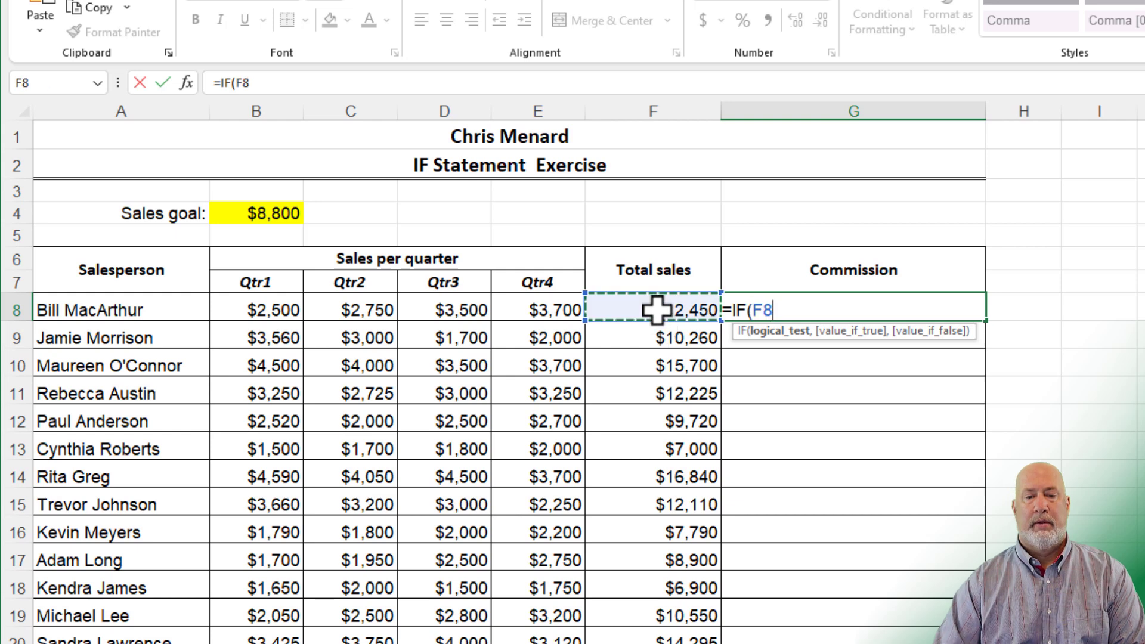
type(">")
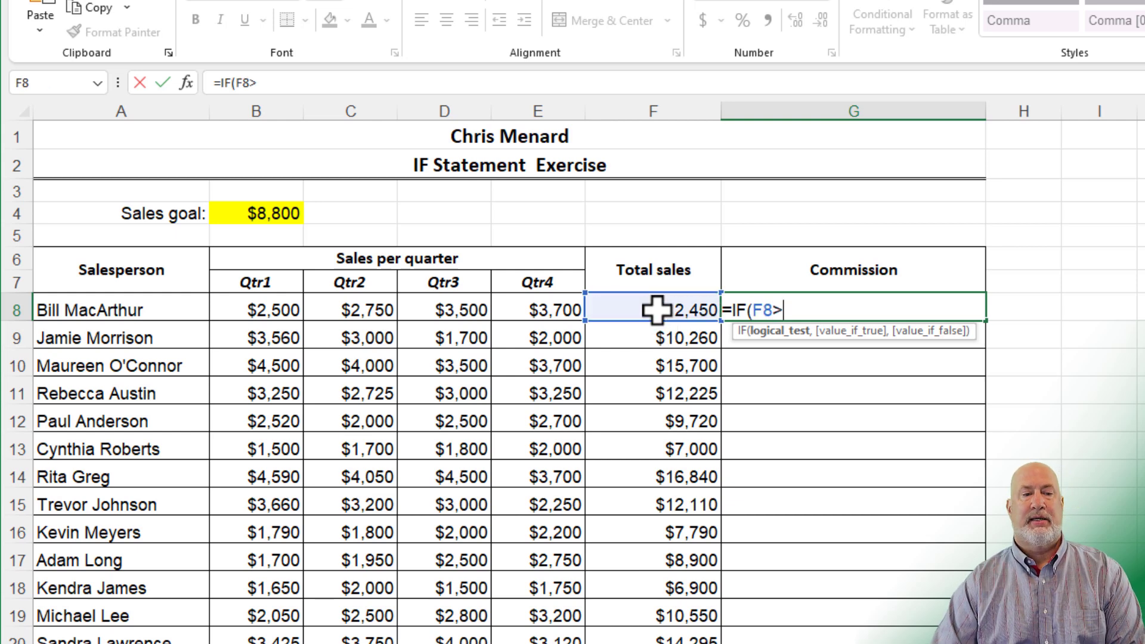
left_click(280, 213)
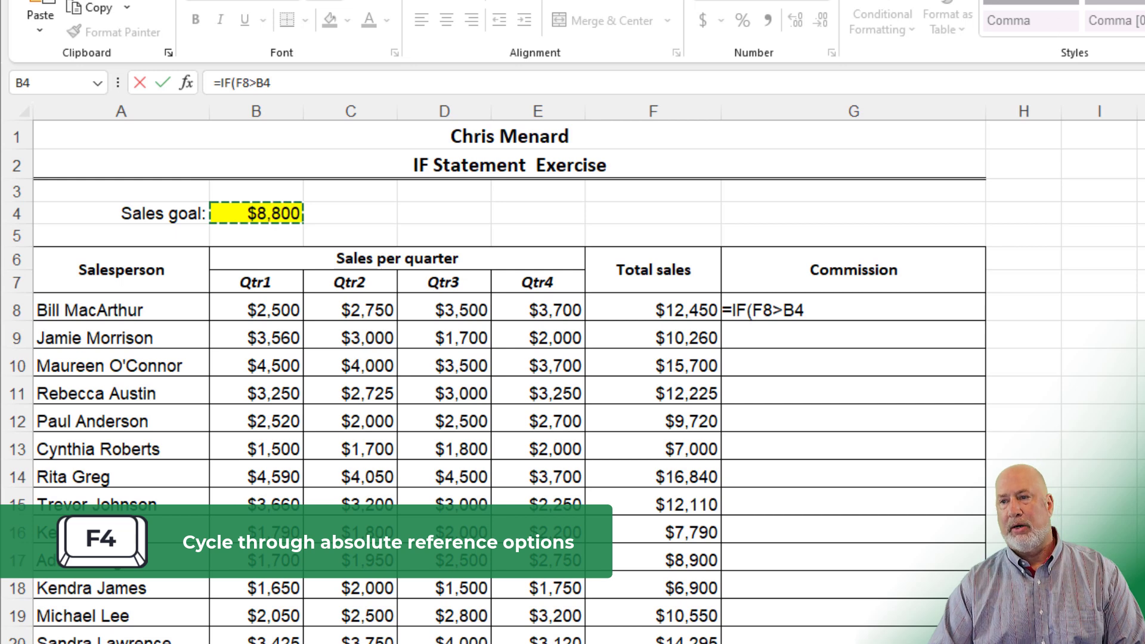
Cycle the B4 reference through its lock options to $B$4, then add ,2000,0.
left_click(827, 310)
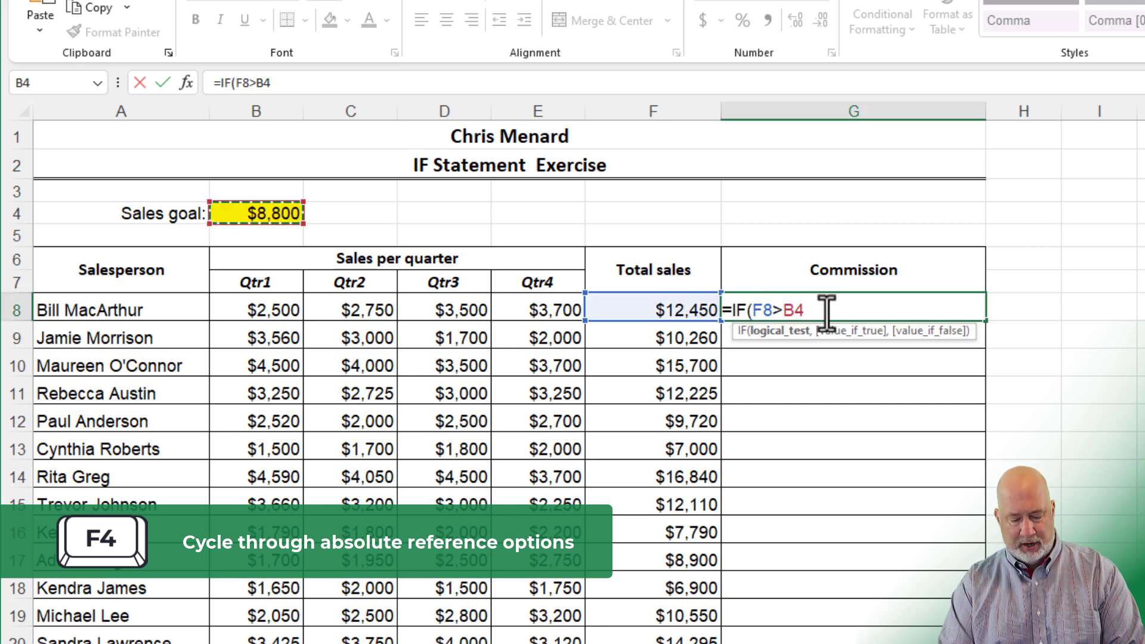
key("F4")
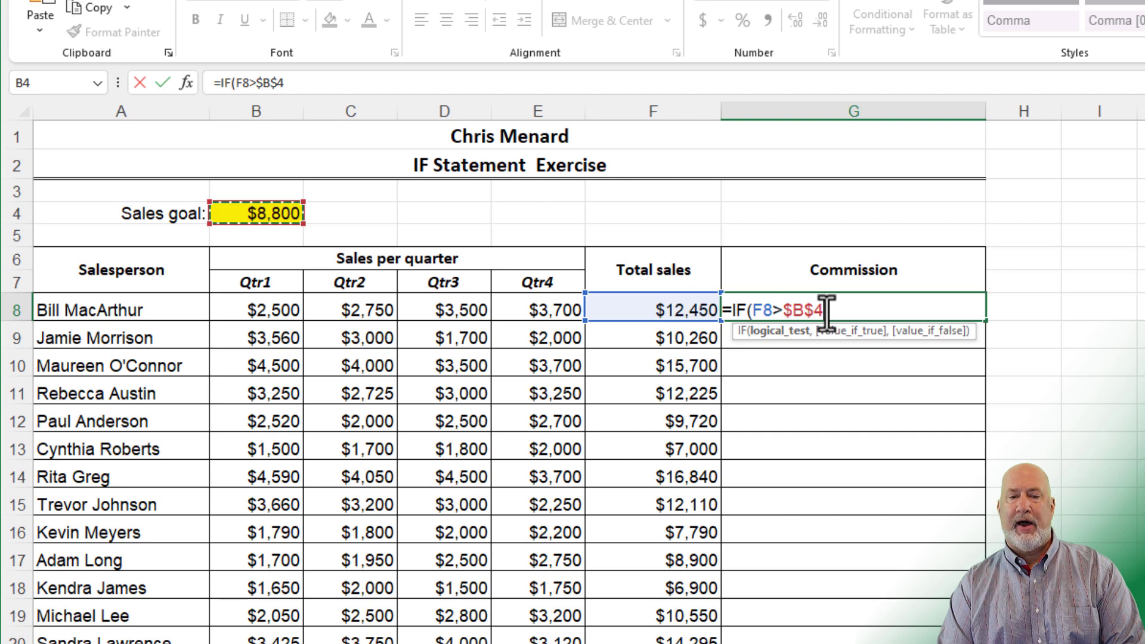
key("F4")
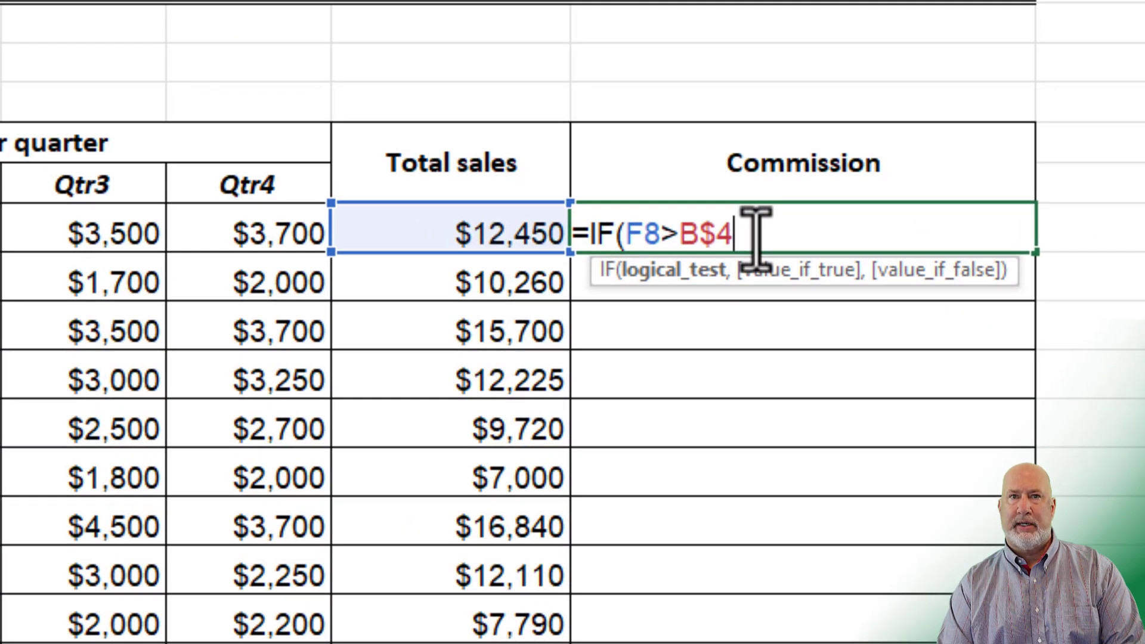
key("F4")
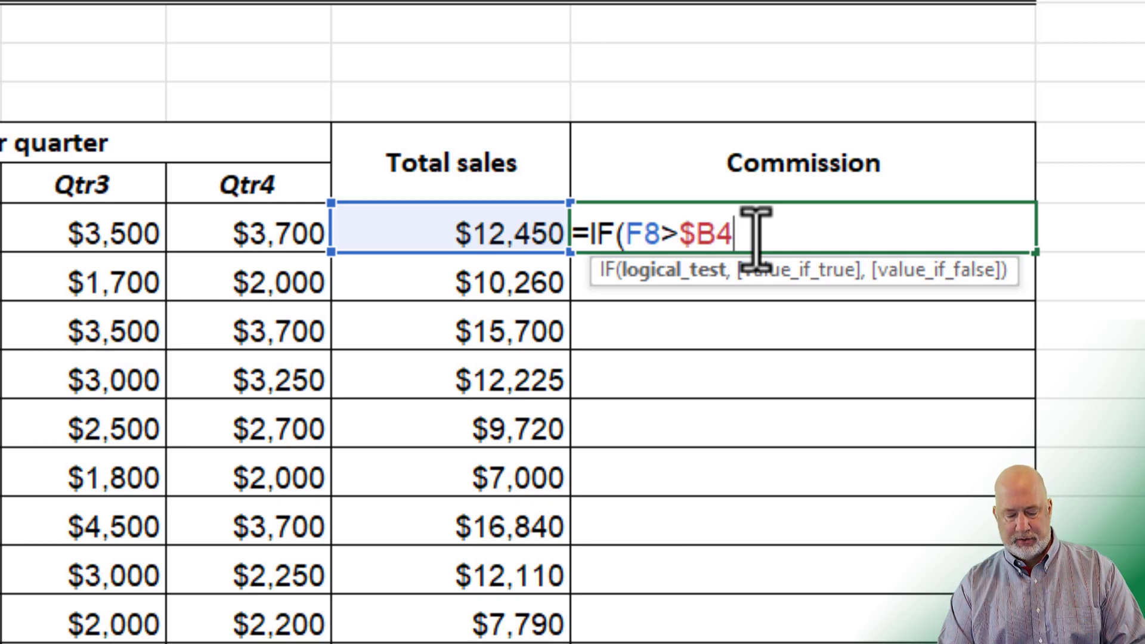
key("F4")
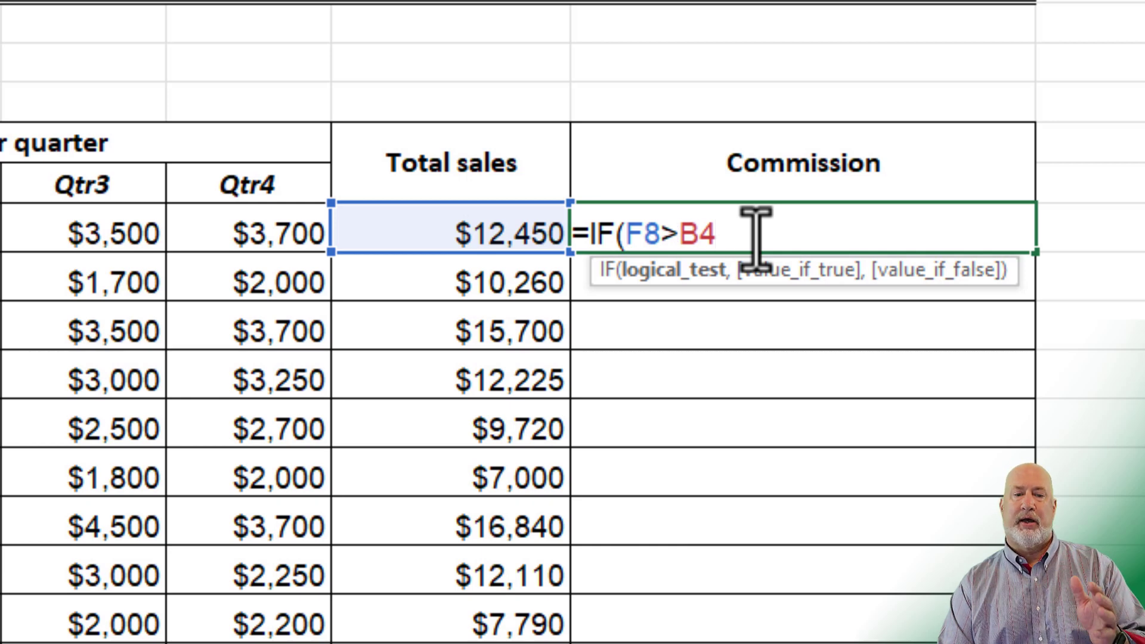
key("F4")
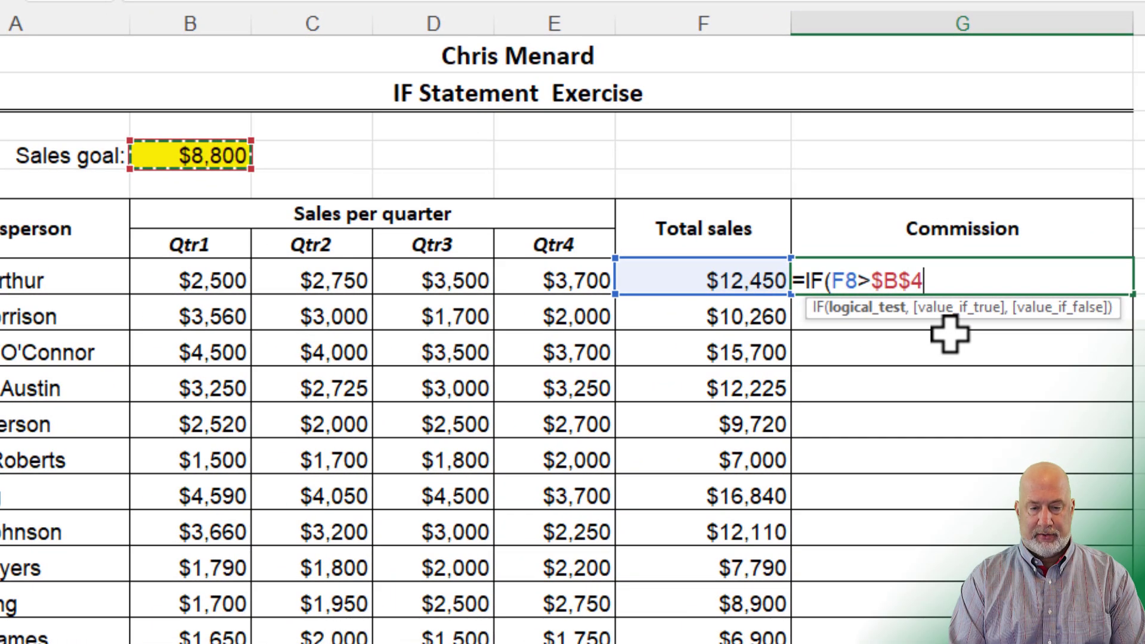
type(",")
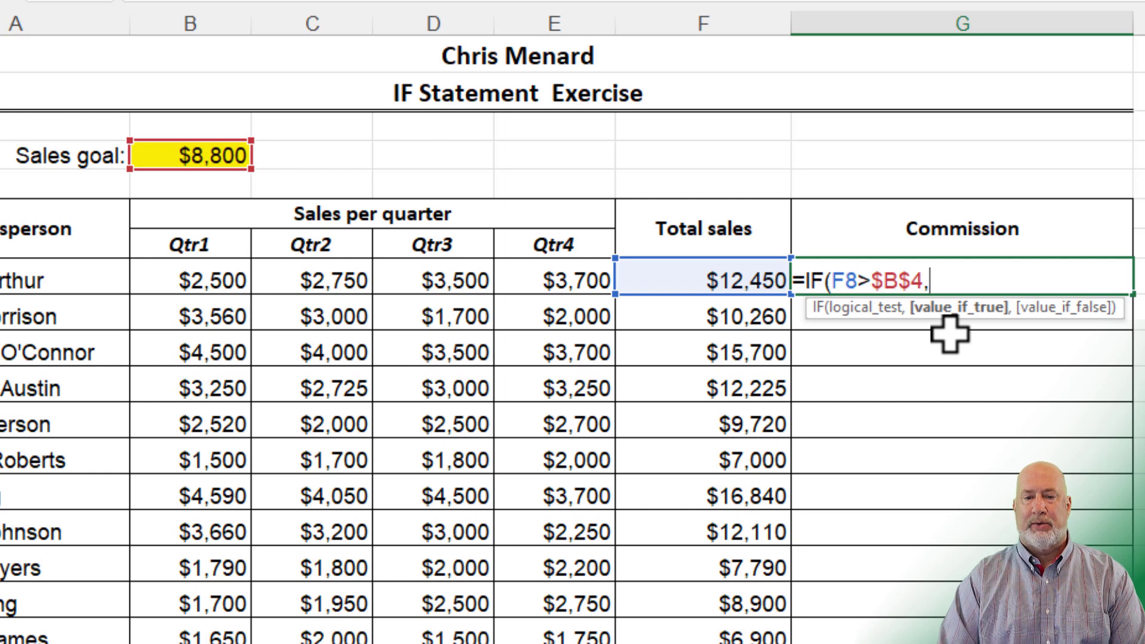
type("2000")
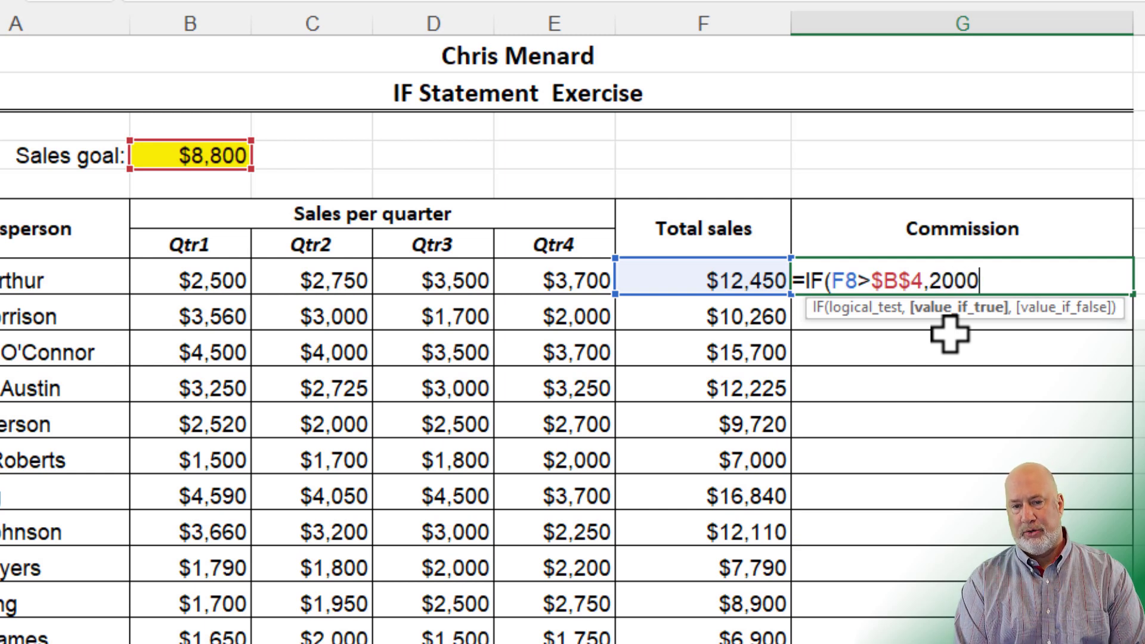
type(",")
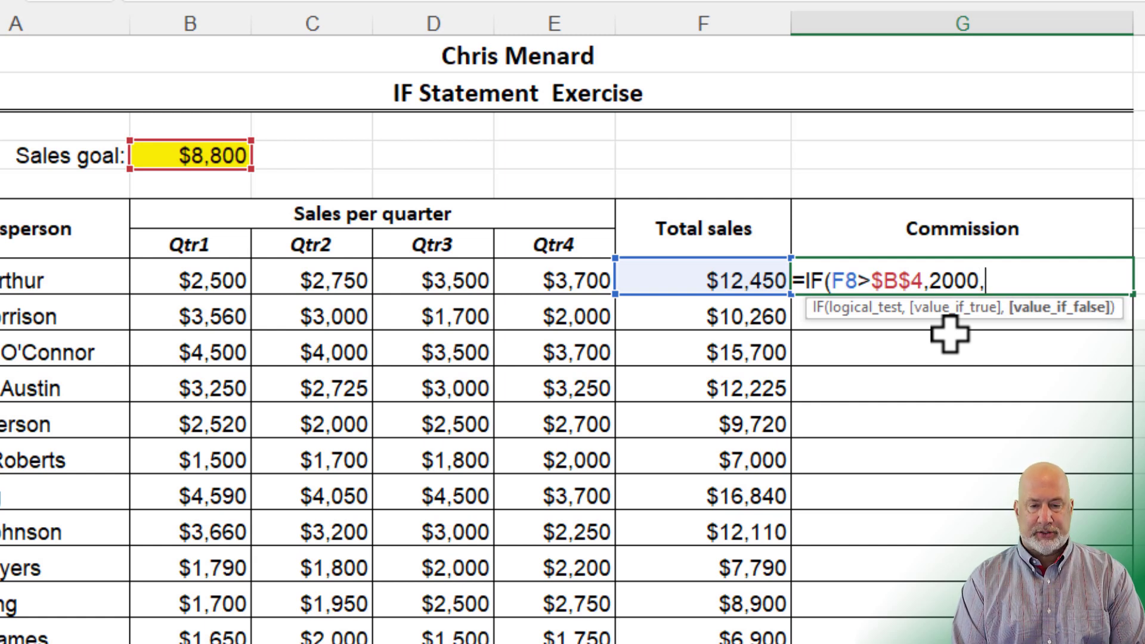
type("0")
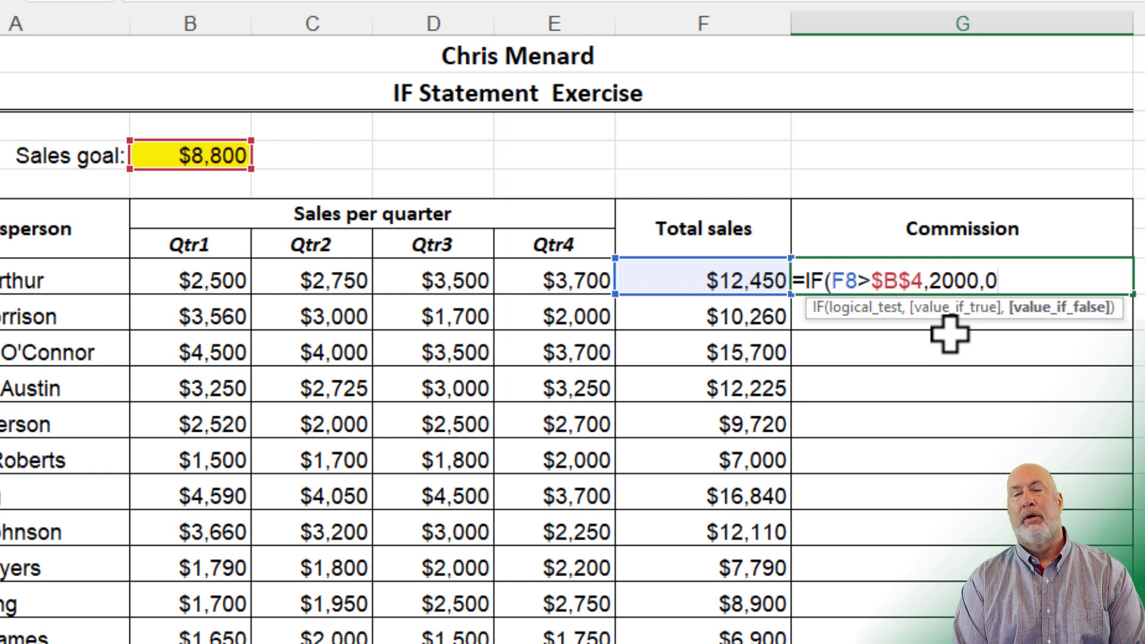
Complete G8 as =IF(F8>$B$4,2000,"no bonus commission"), showing $2,000.
key("BackSpace")
type("\"no")
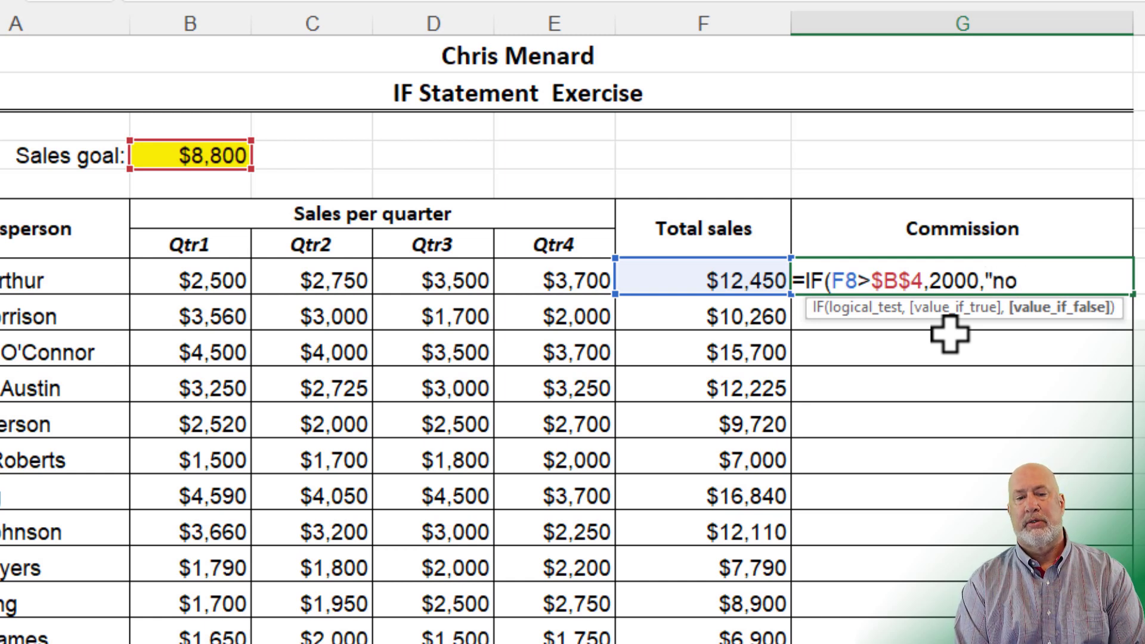
type(" bon")
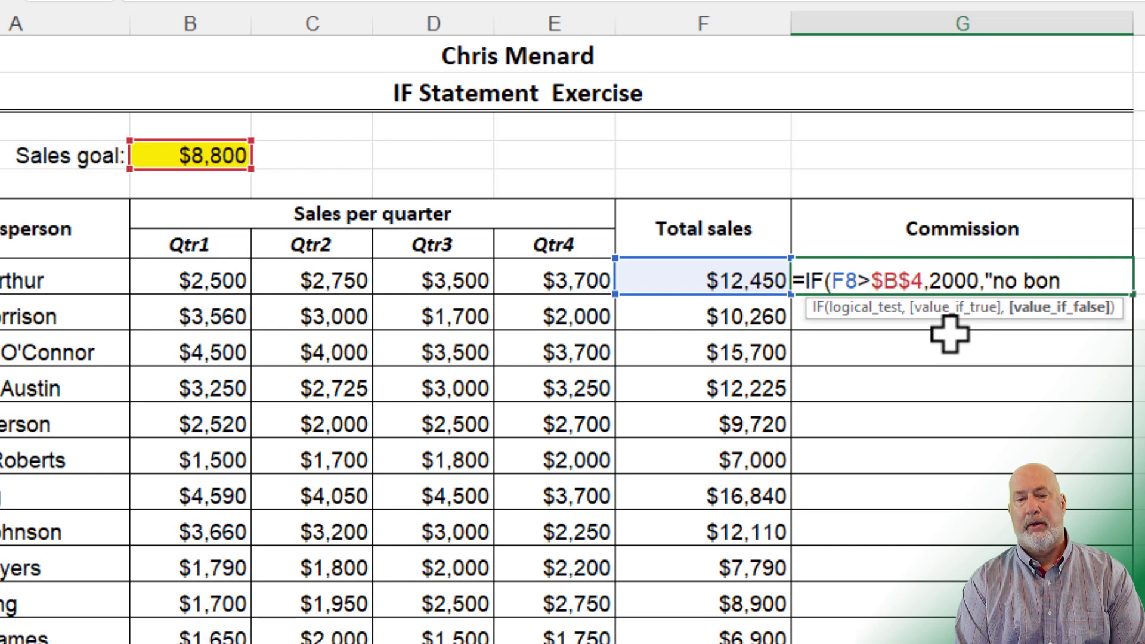
type("us co")
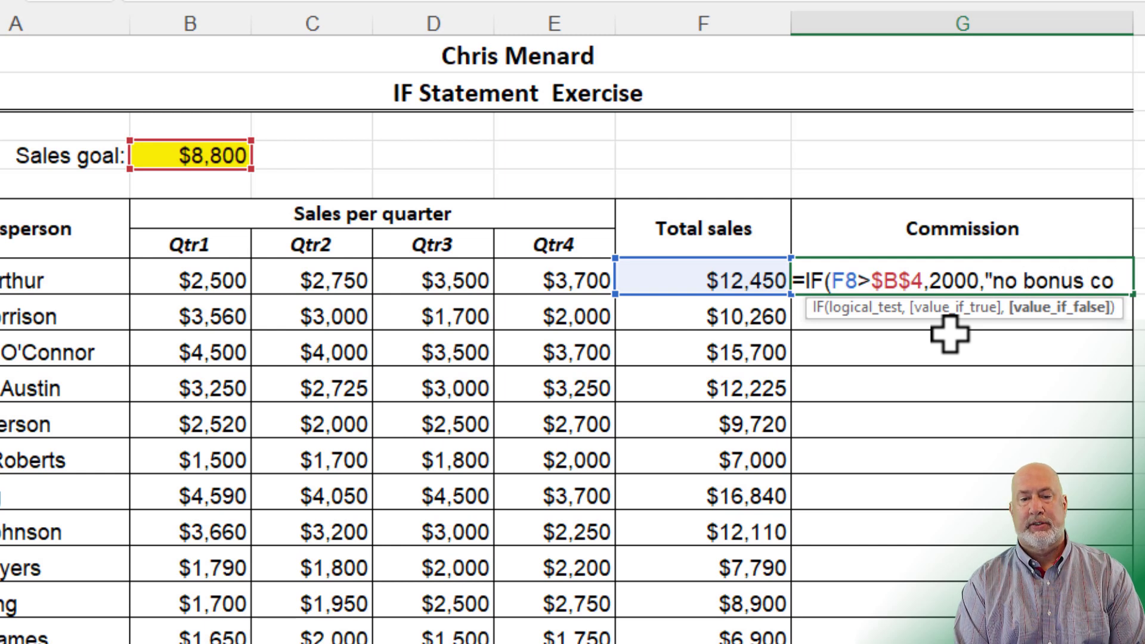
type("mmission\"")
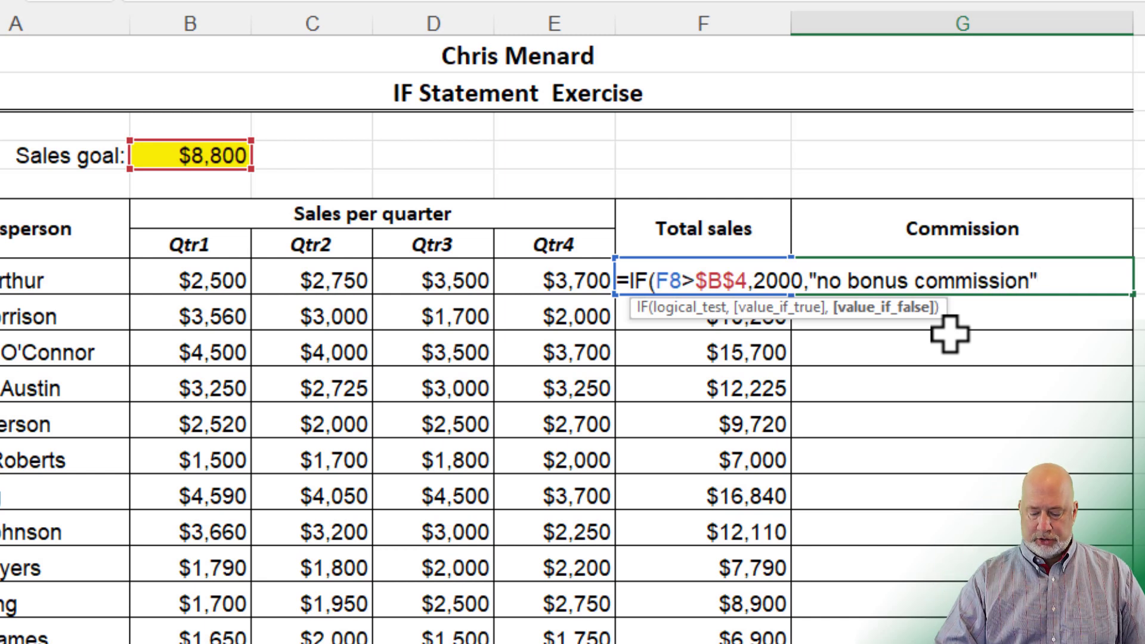
type(")")
key("ctrl+Return")
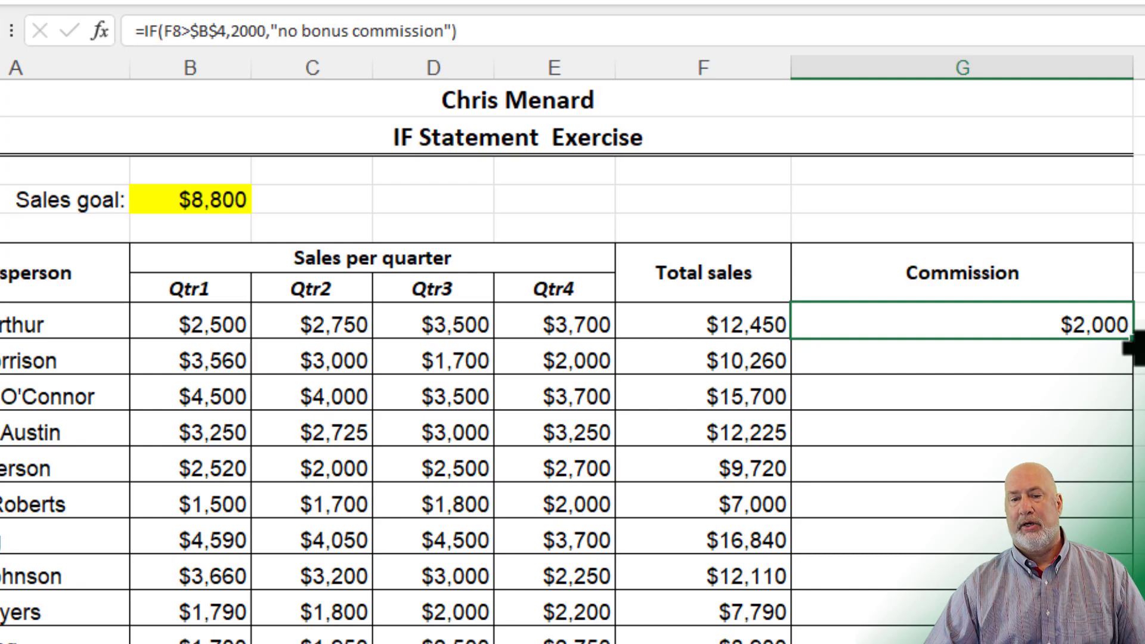
Copy the commission formula down to G22 and check row 13's formula references.
double_click(1133, 339)
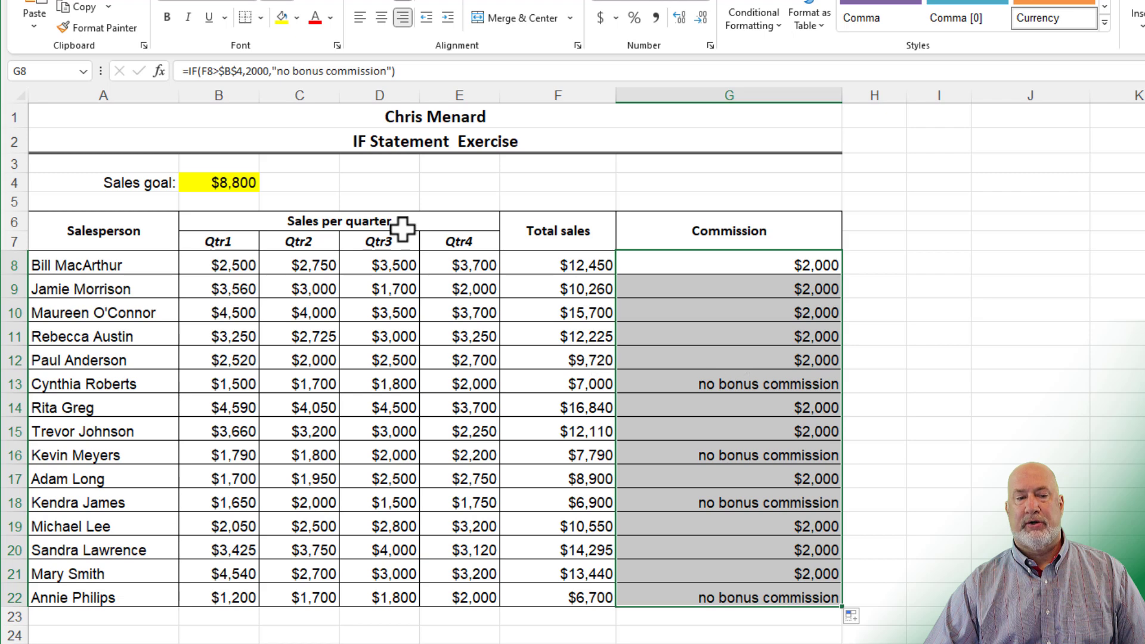
left_click(666, 386)
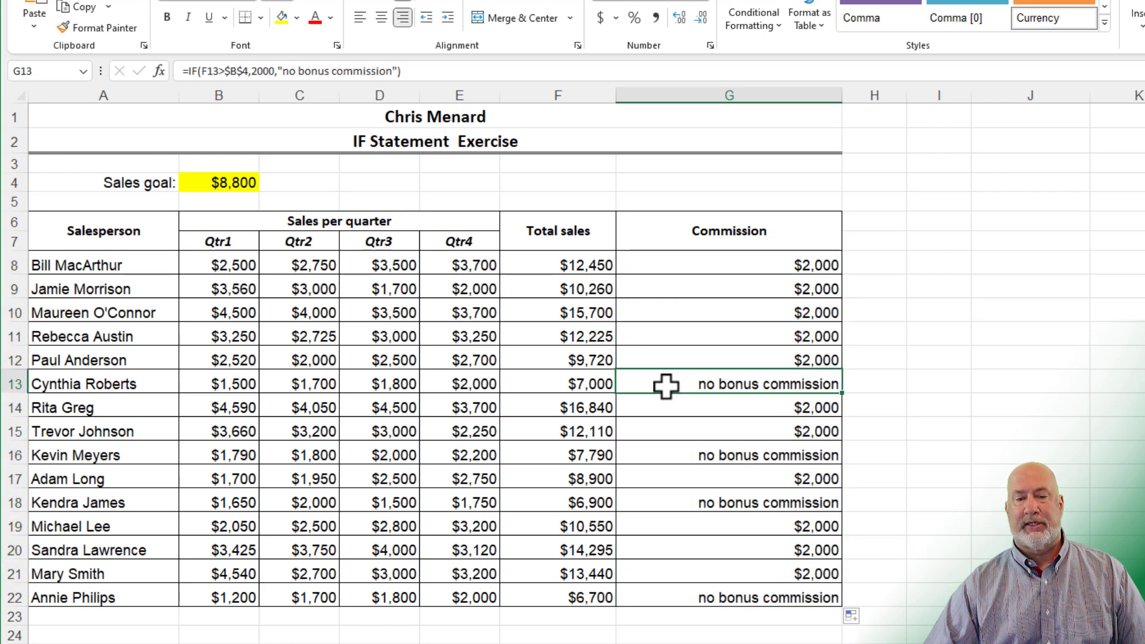
double_click(665, 385)
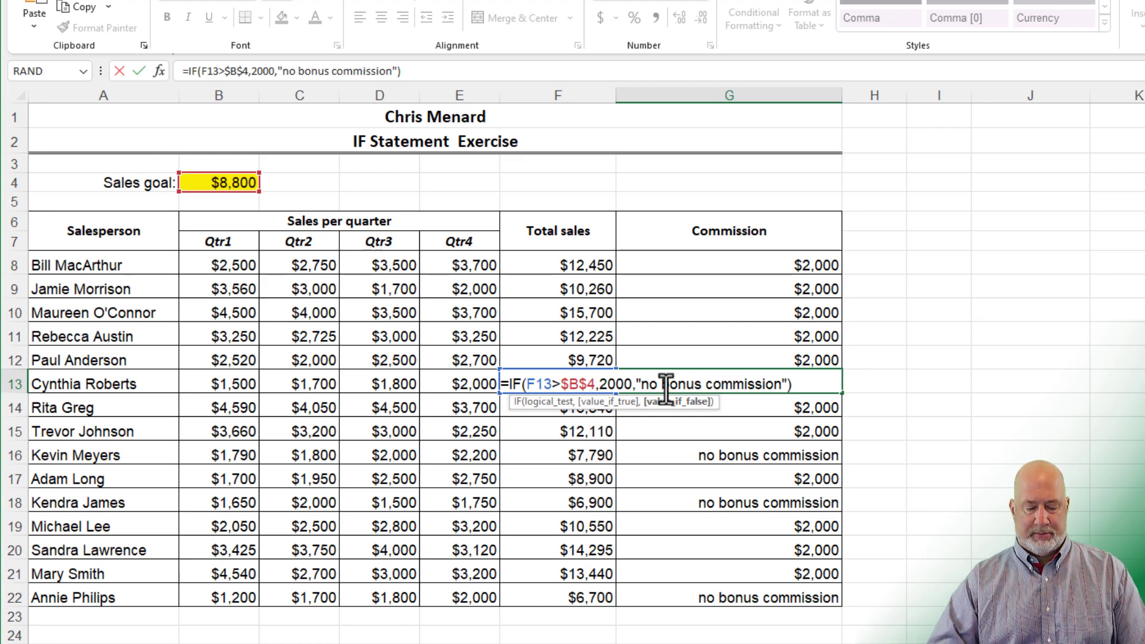
key("Escape")
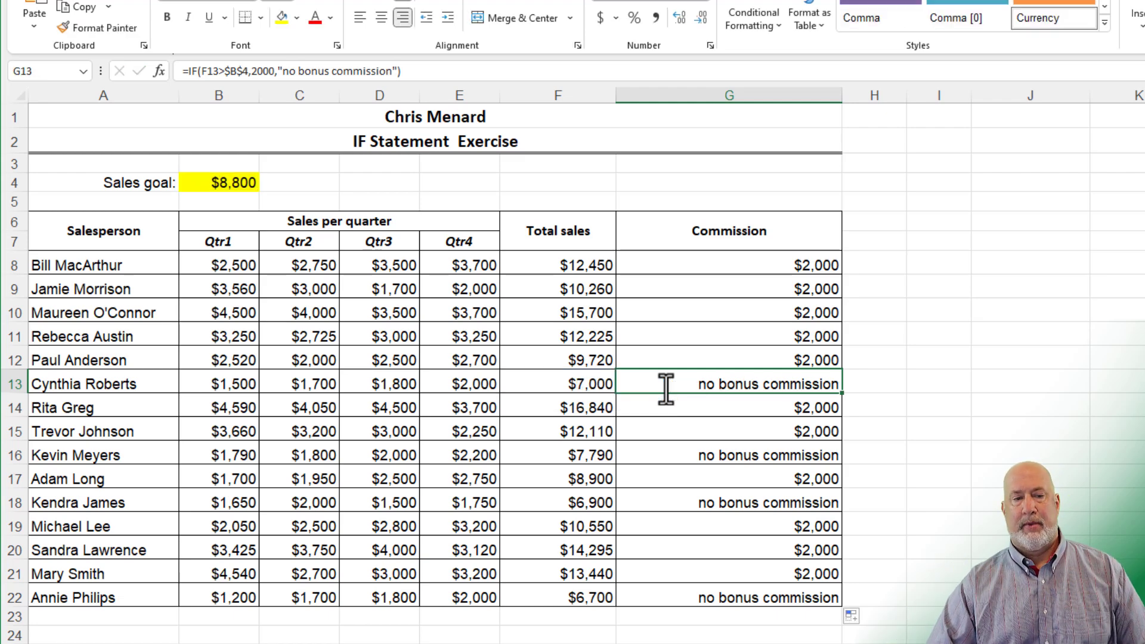
Test the commissions with a 6950 sales goal, then restore 8800 and recheck G8's formula.
left_click(219, 182)
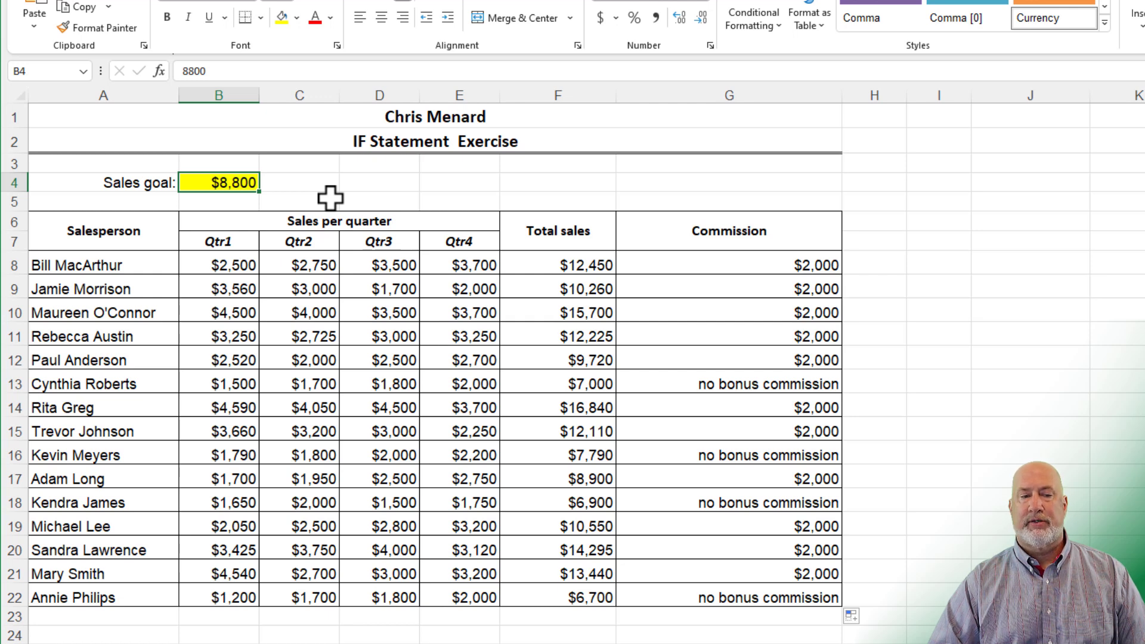
type("6")
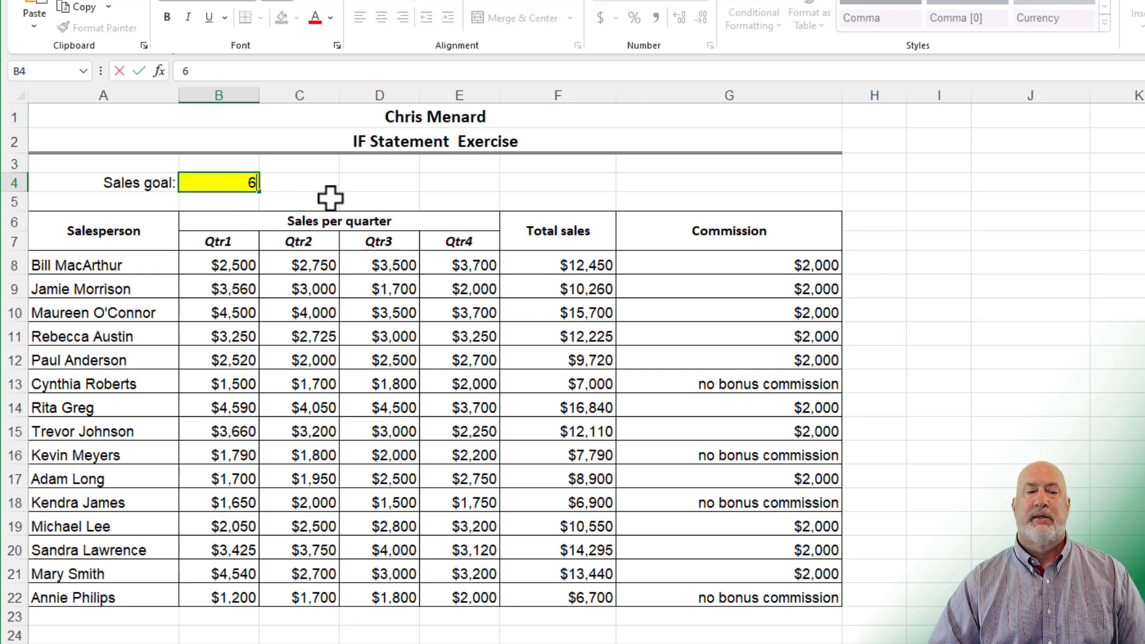
type("950")
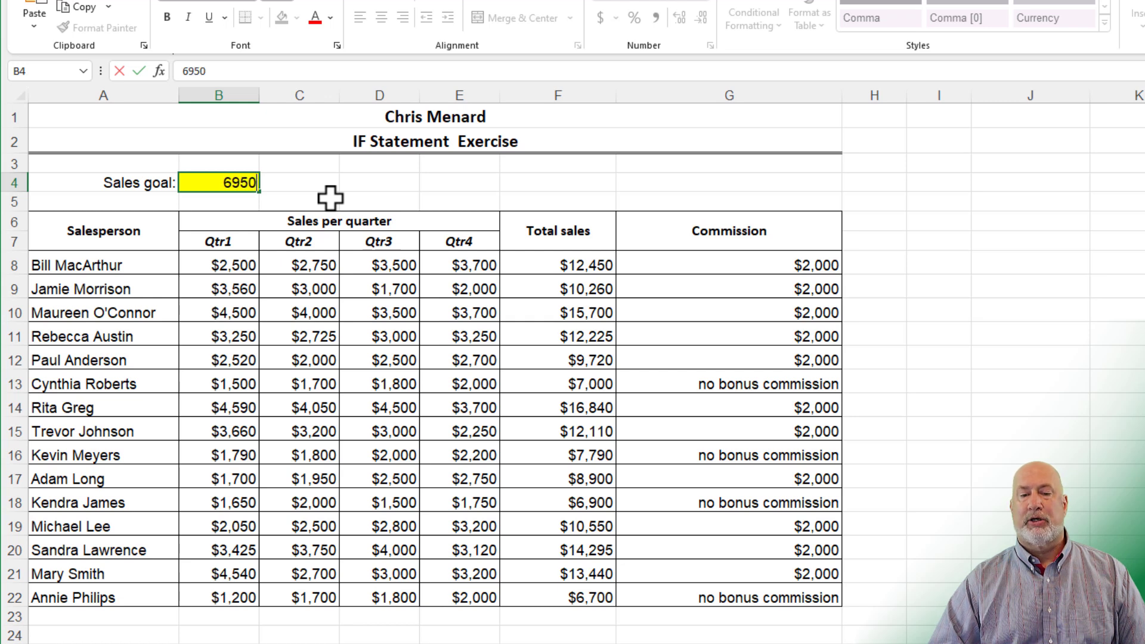
key("Return")
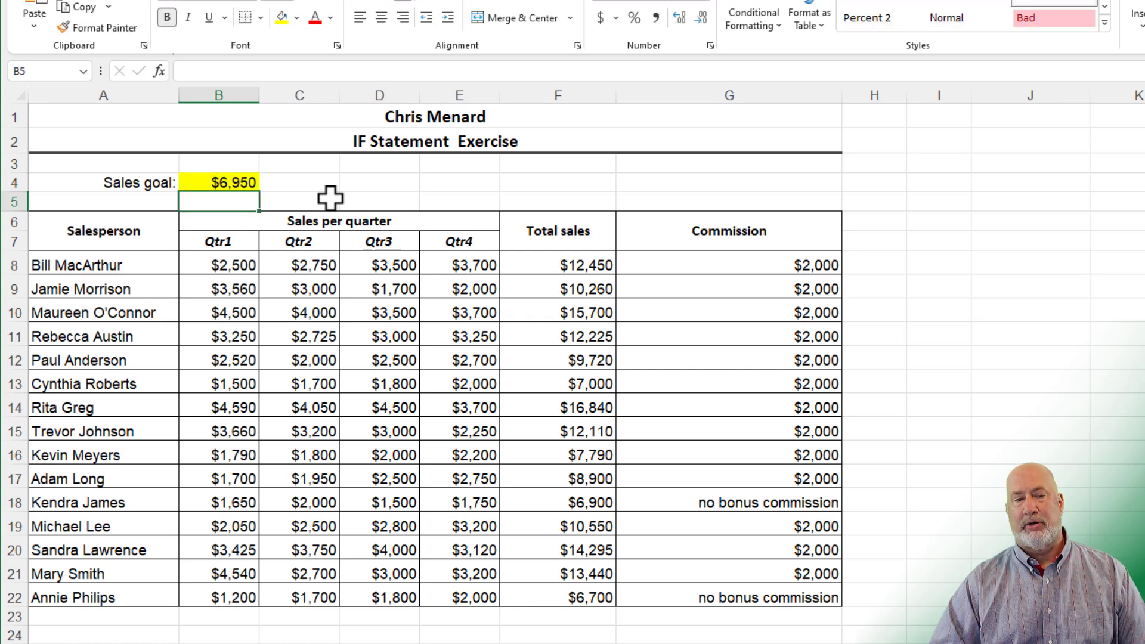
key("Up")
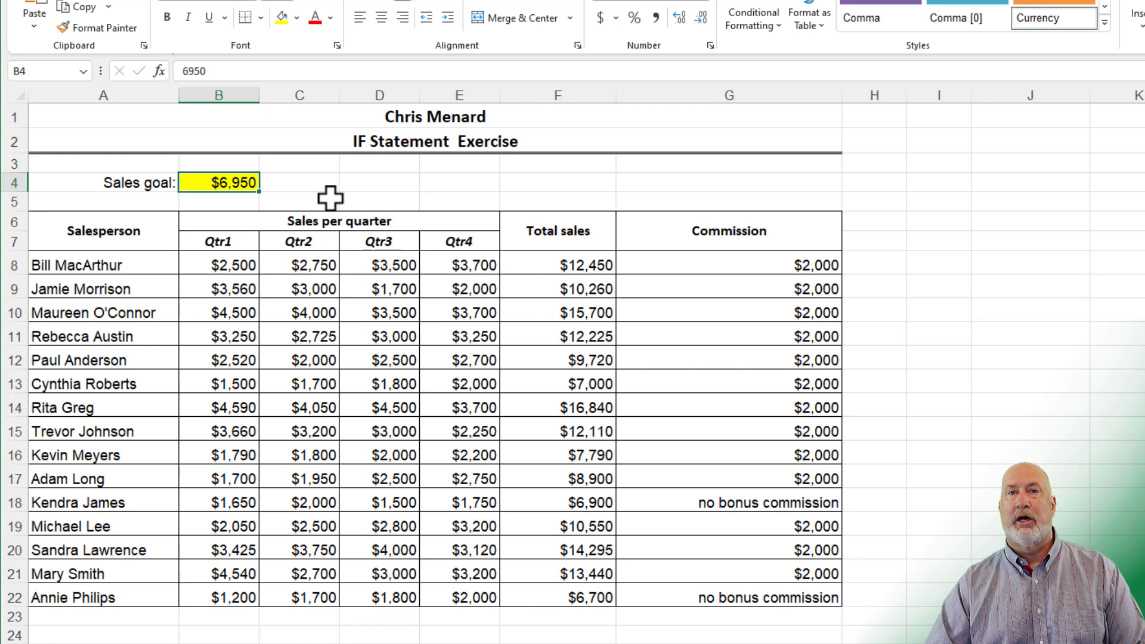
type("8800")
key("ctrl+Return")
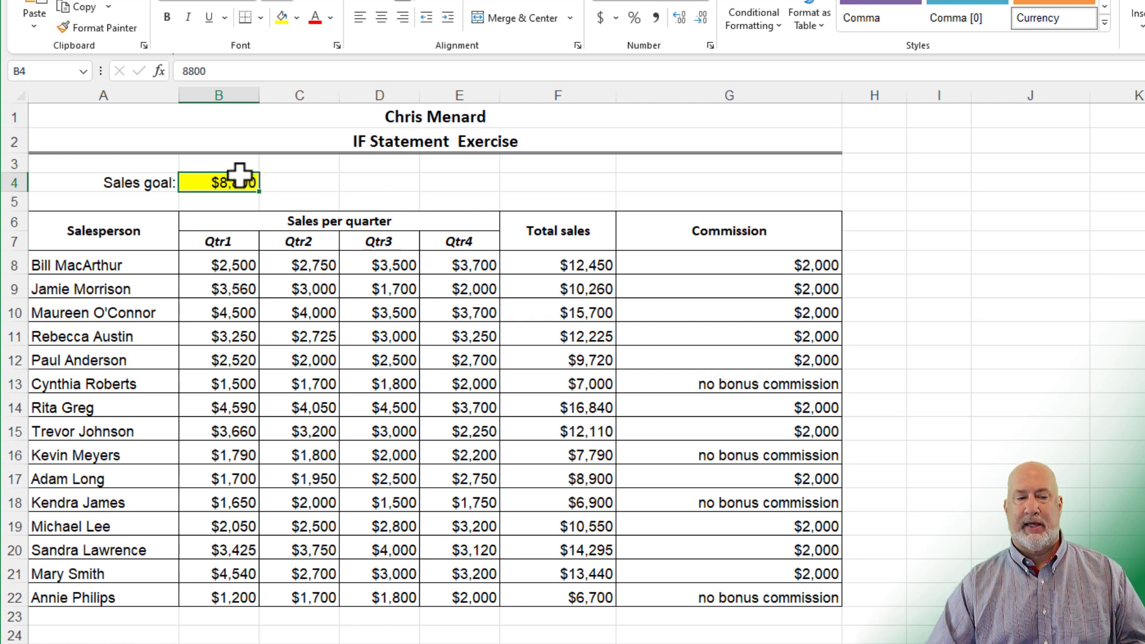
left_click(733, 257)
double_click(738, 262)
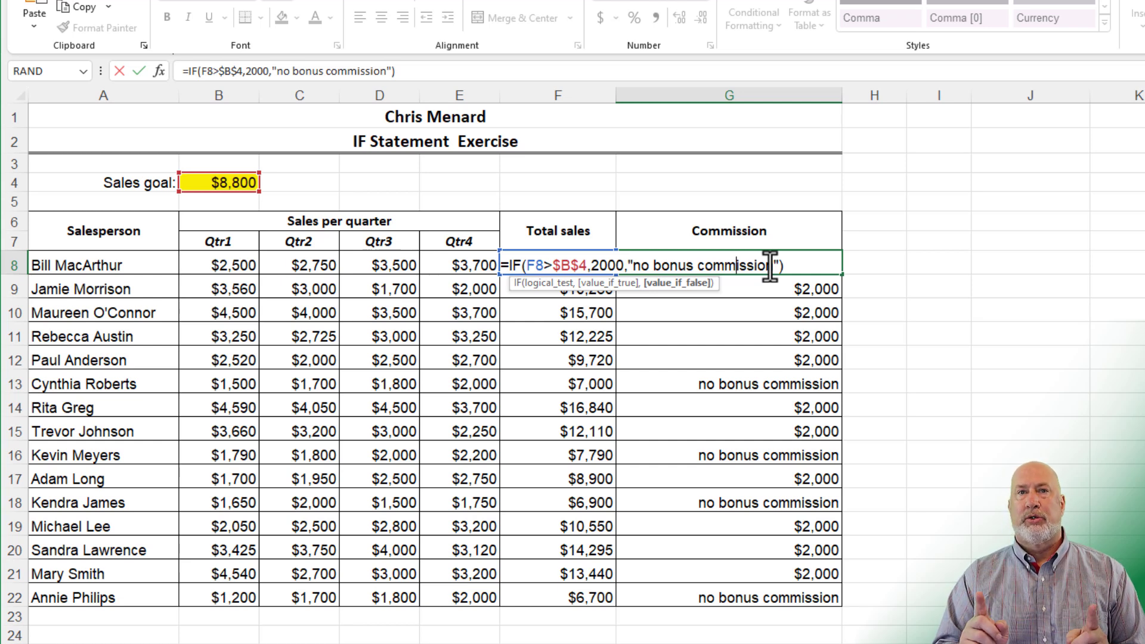
key("Escape")
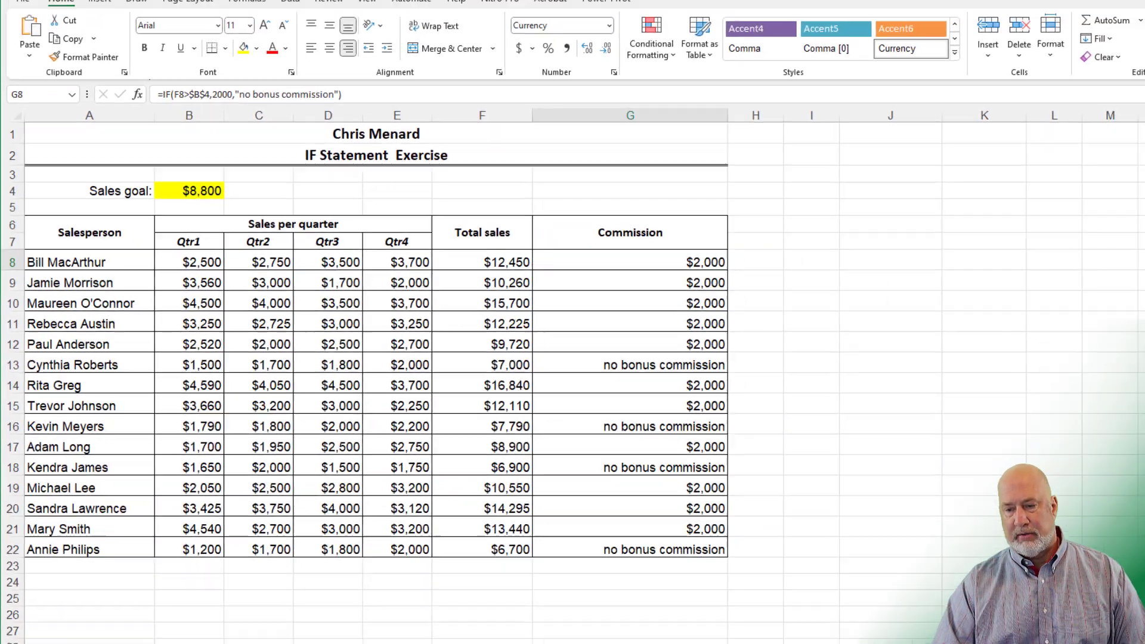
On Sheet1 enter 100 and 120 in C1:D1 and extend the series to 240 in J1.
key("ctrl+Page_Down")
scroll(726, 358, "up", 6, "ctrl")
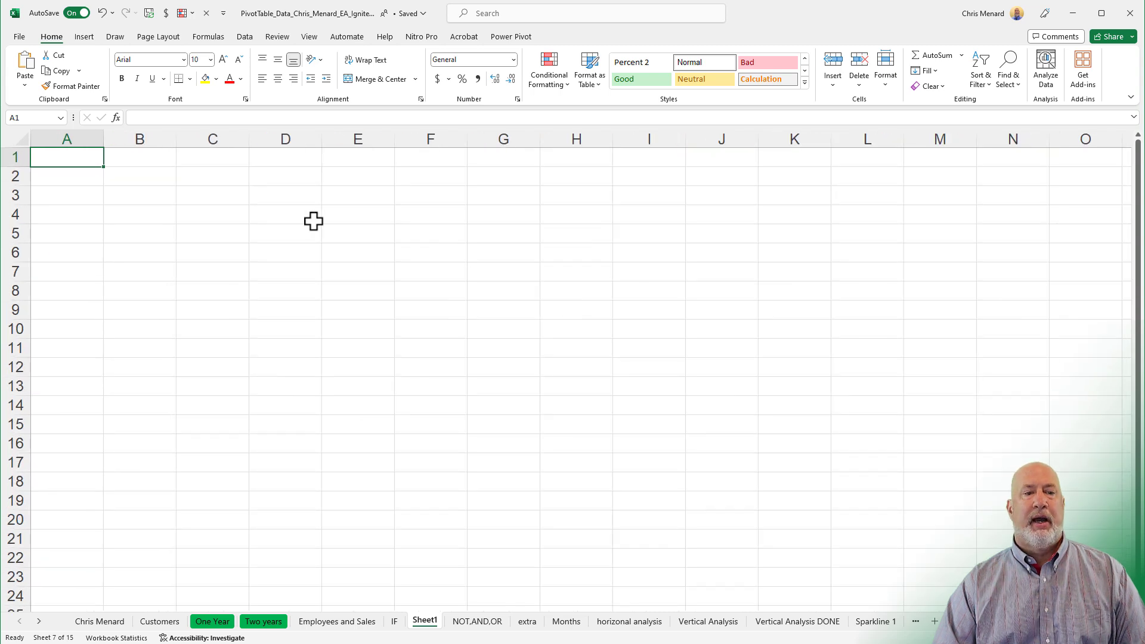
left_click(210, 160)
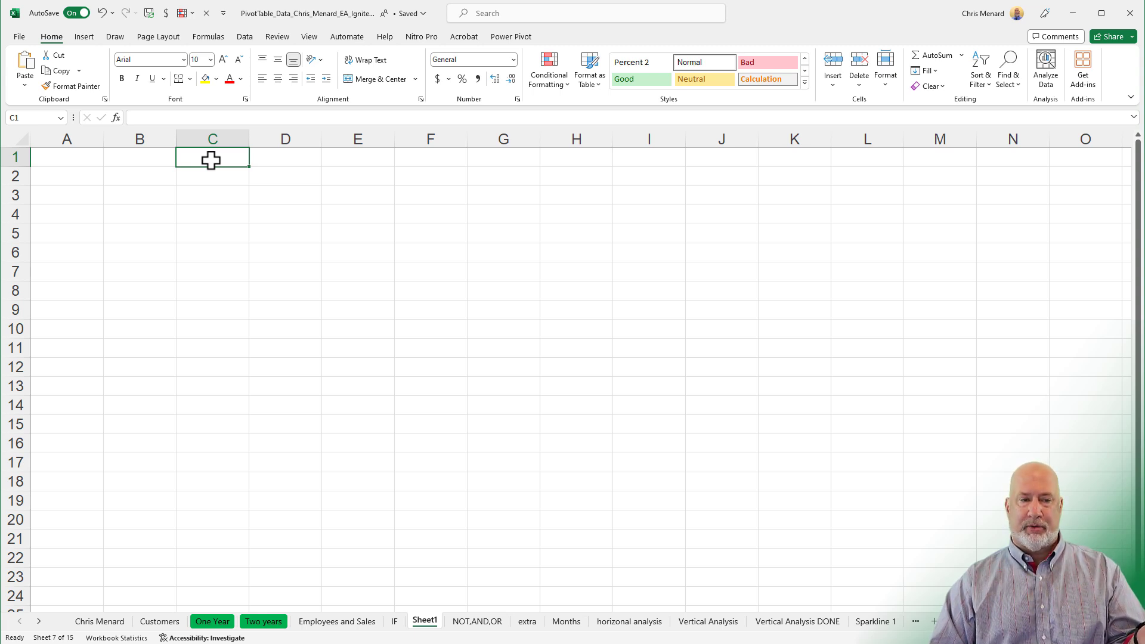
type("100")
key("Tab")
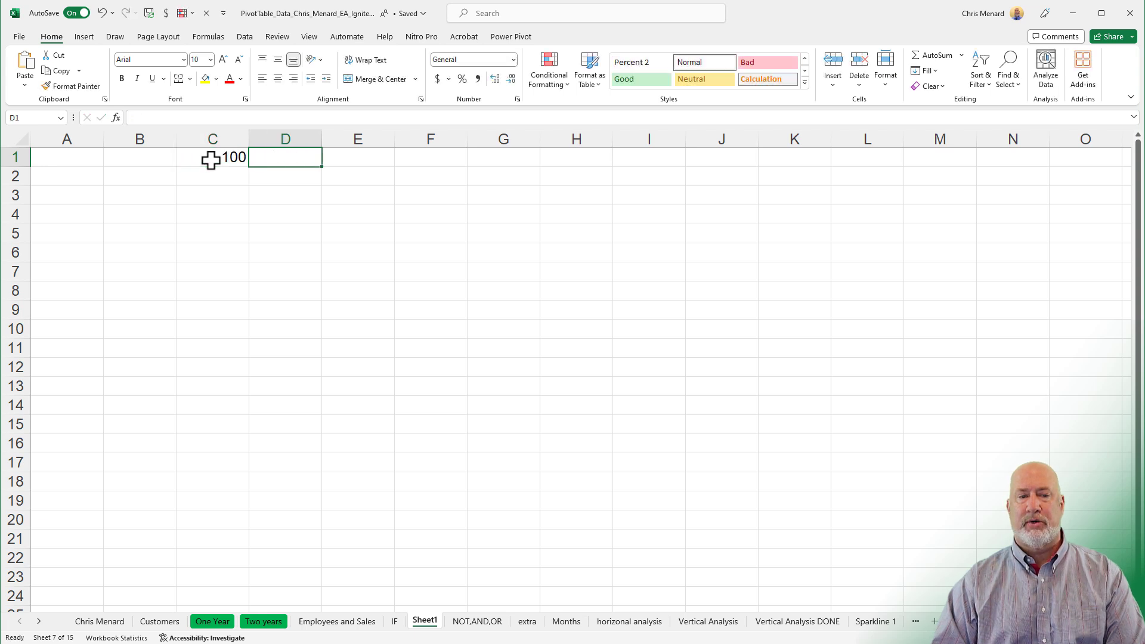
type("120")
key("Return")
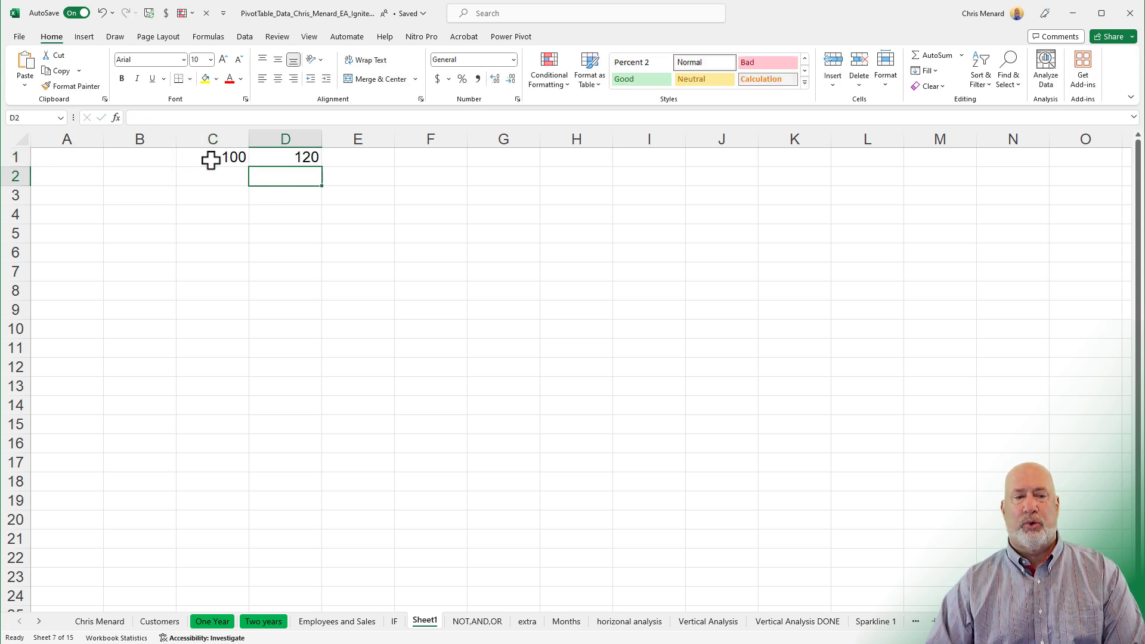
mouse_move(211, 160)
left_mouse_down()
mouse_move(281, 158)
mouse_move(317, 174)
mouse_move(470, 161)
mouse_move(744, 173)
left_mouse_up()
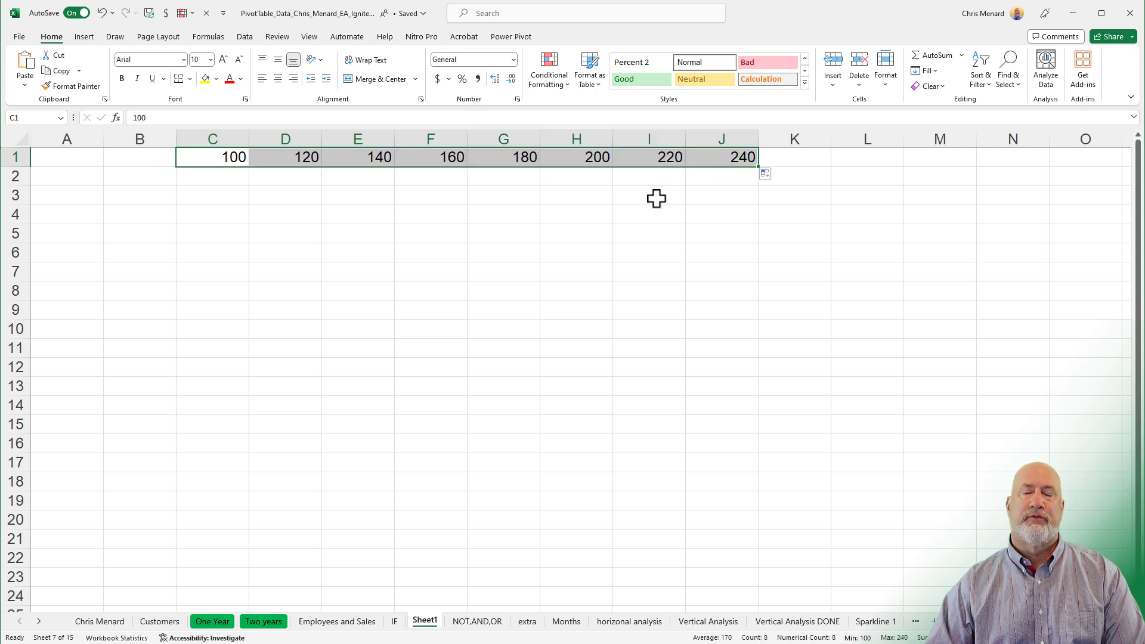
Enter 1400 and 1600 in B2:B3 and fill the prices down to 2600 in B8.
left_click(140, 179)
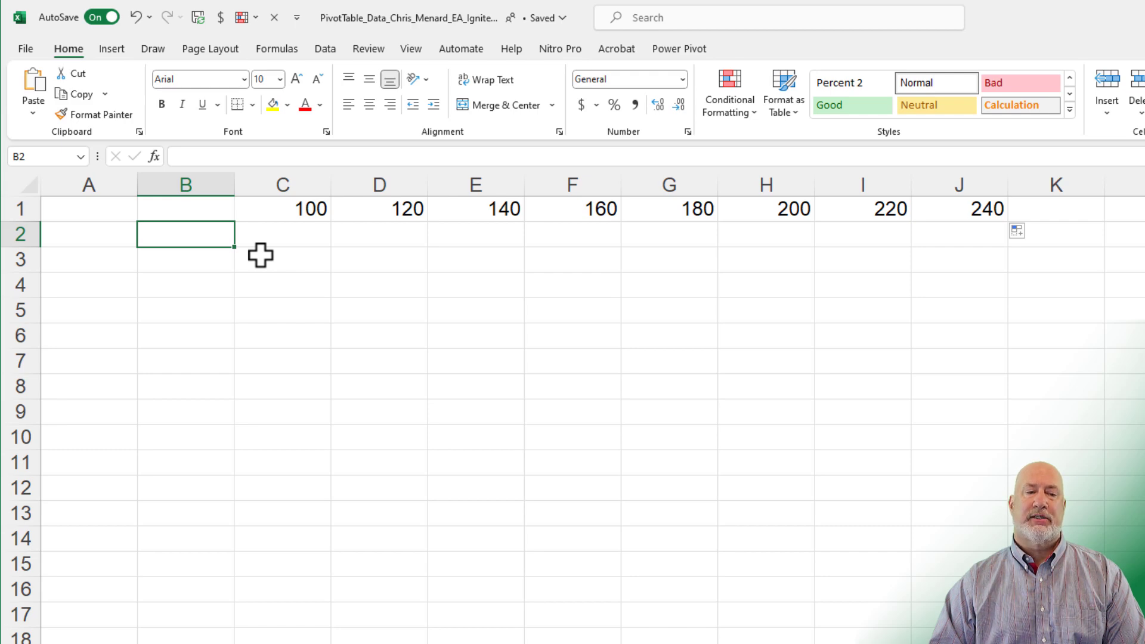
type("1400")
key("Return")
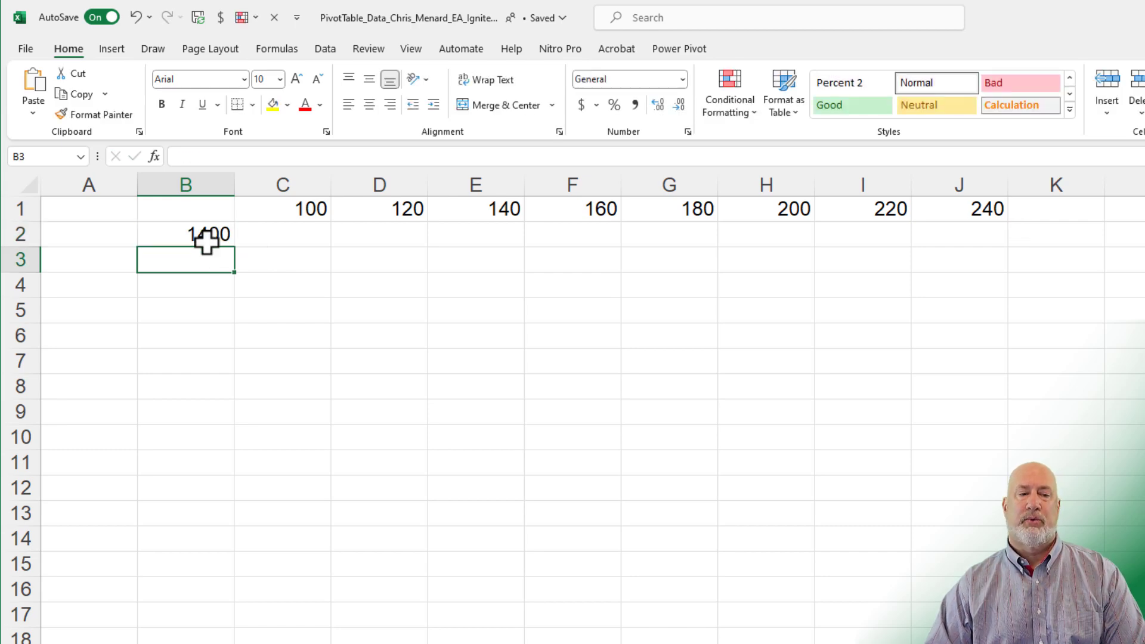
left_click(182, 236)
left_click(210, 258)
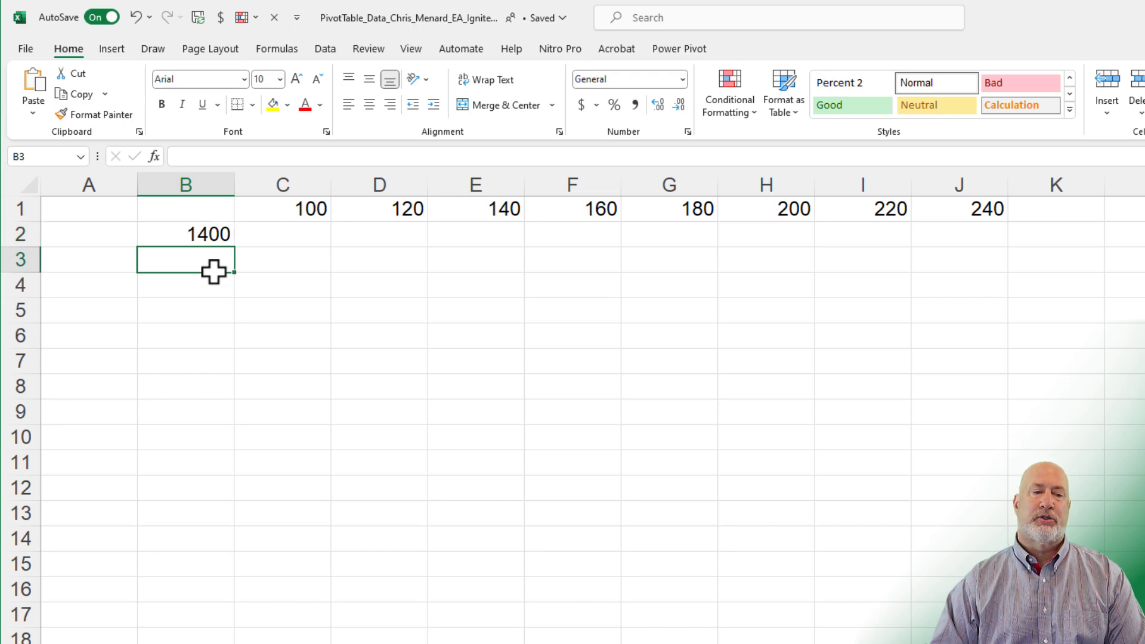
type("1600")
key("Return")
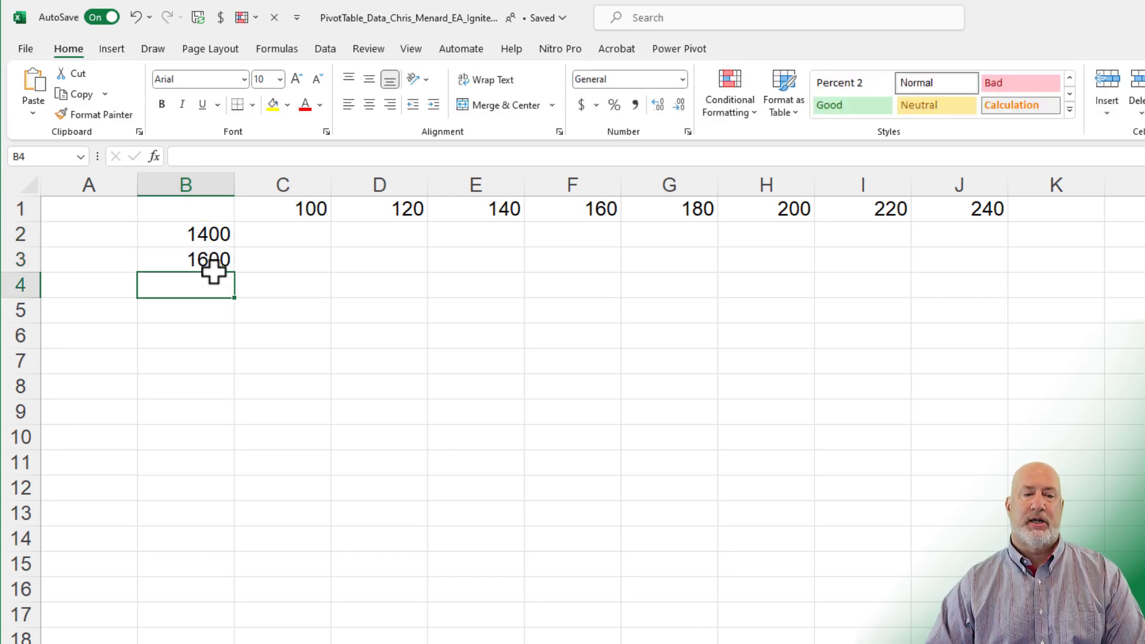
left_click_drag(207, 238, 237, 401)
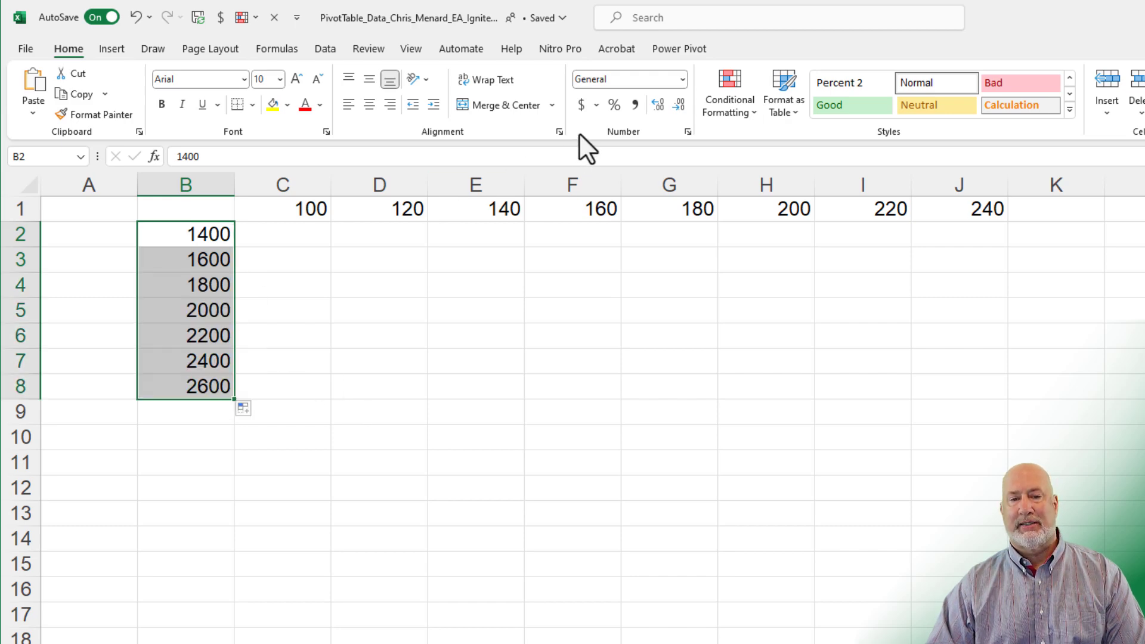
Format B2:B8 as Accounting currency with zero decimal places.
left_click(580, 106)
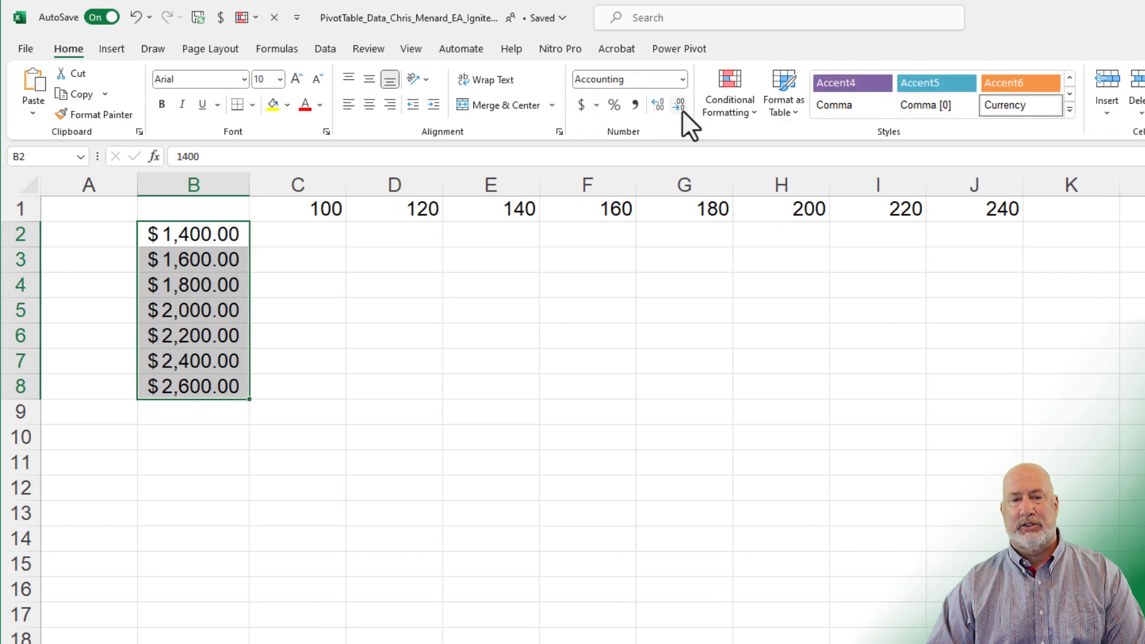
left_click(679, 106)
left_click(678, 106)
left_click(312, 234)
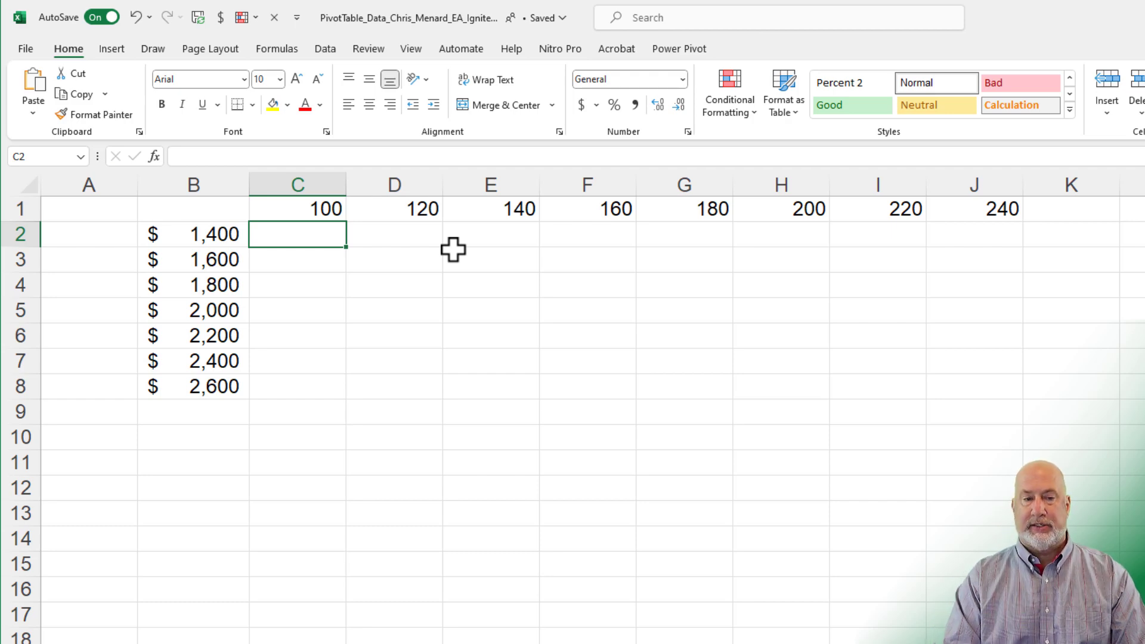
Enter =B2*C1 in C2 and copy it across row 2 to J2.
type("=")
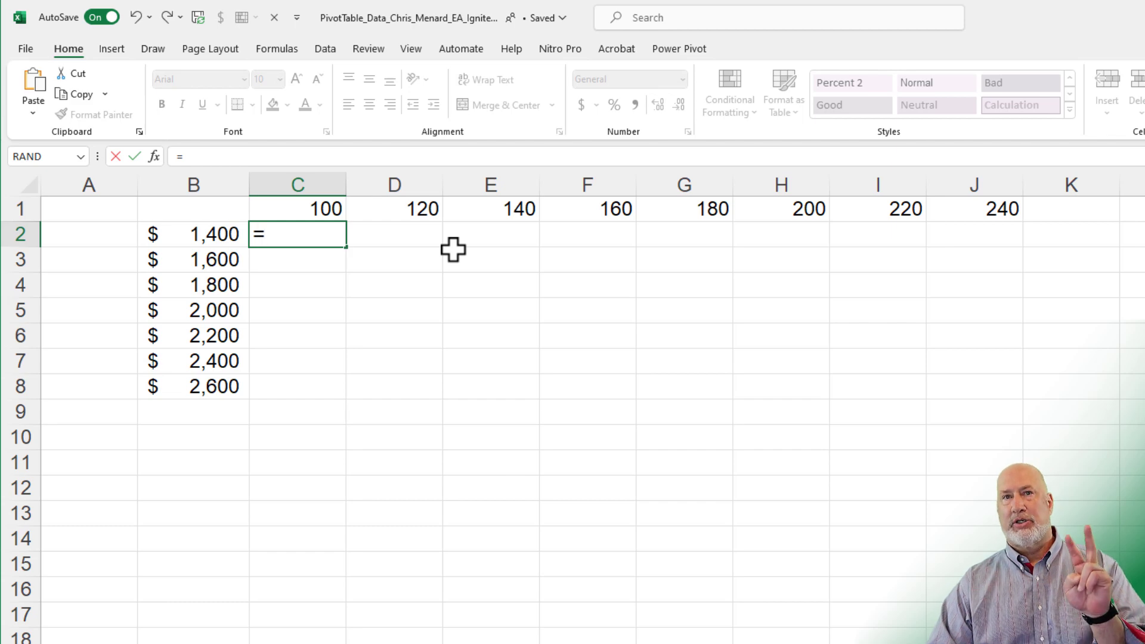
left_click(213, 235)
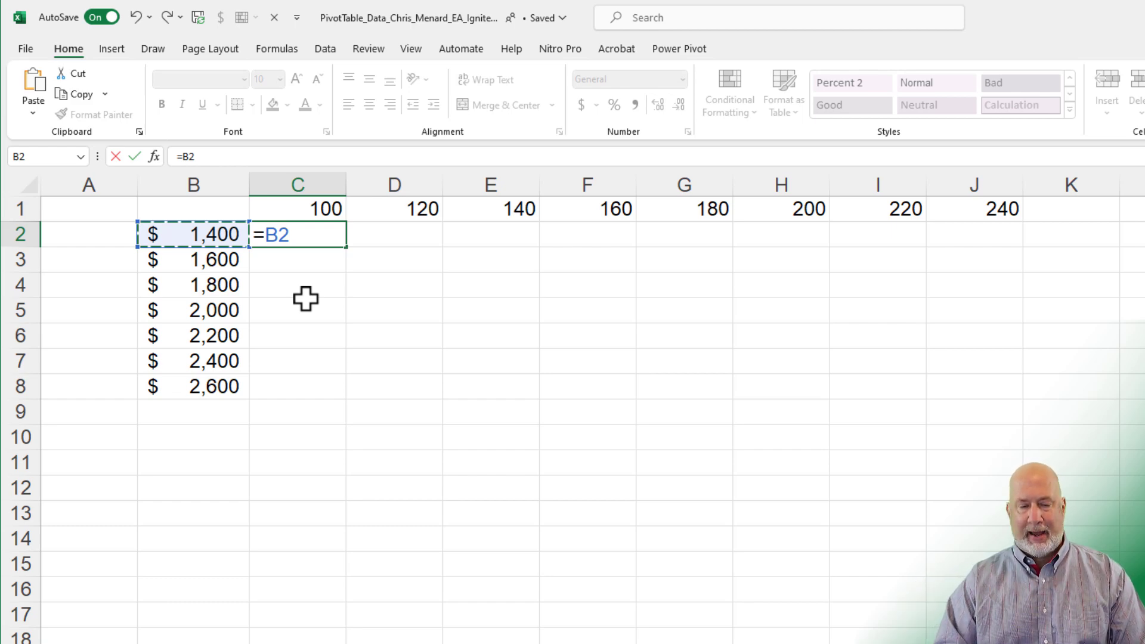
type("*")
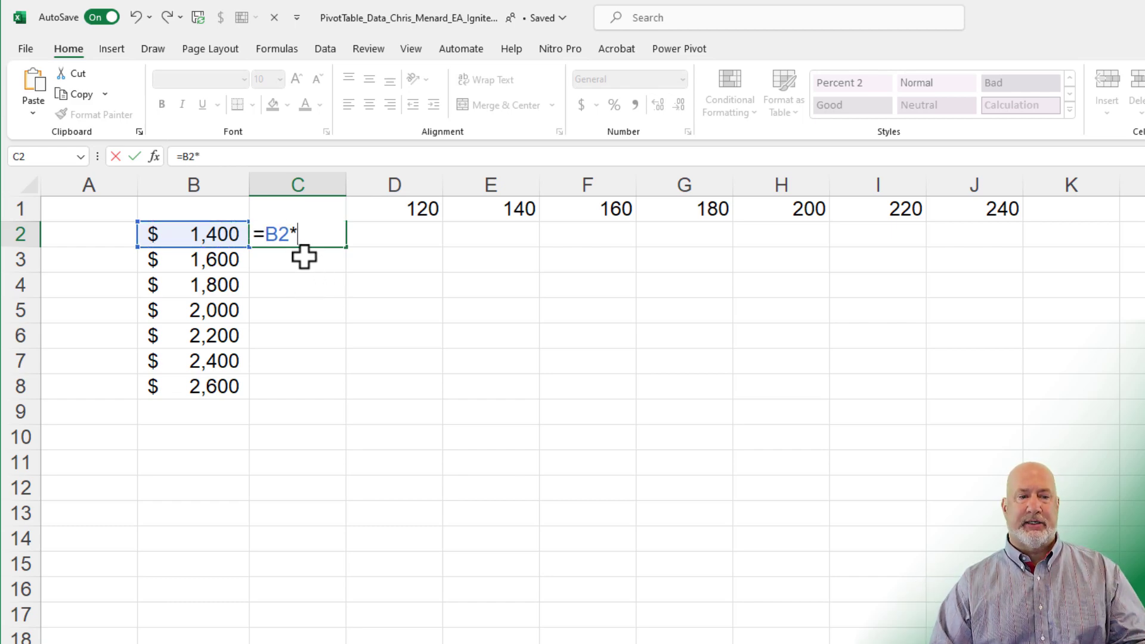
type("C")
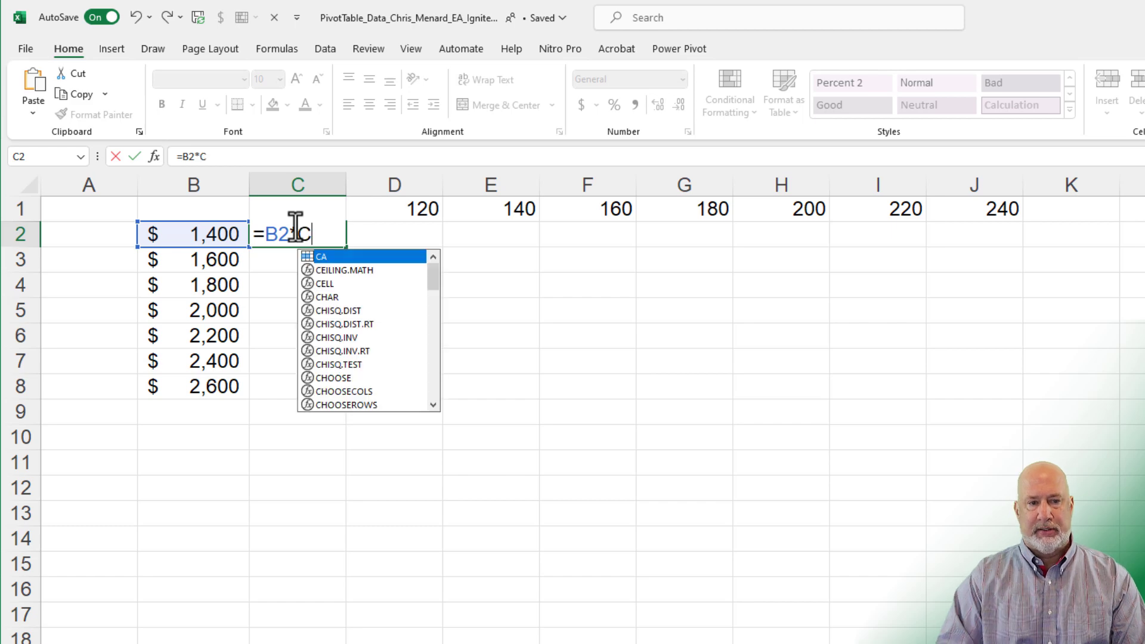
type("1")
key("Return")
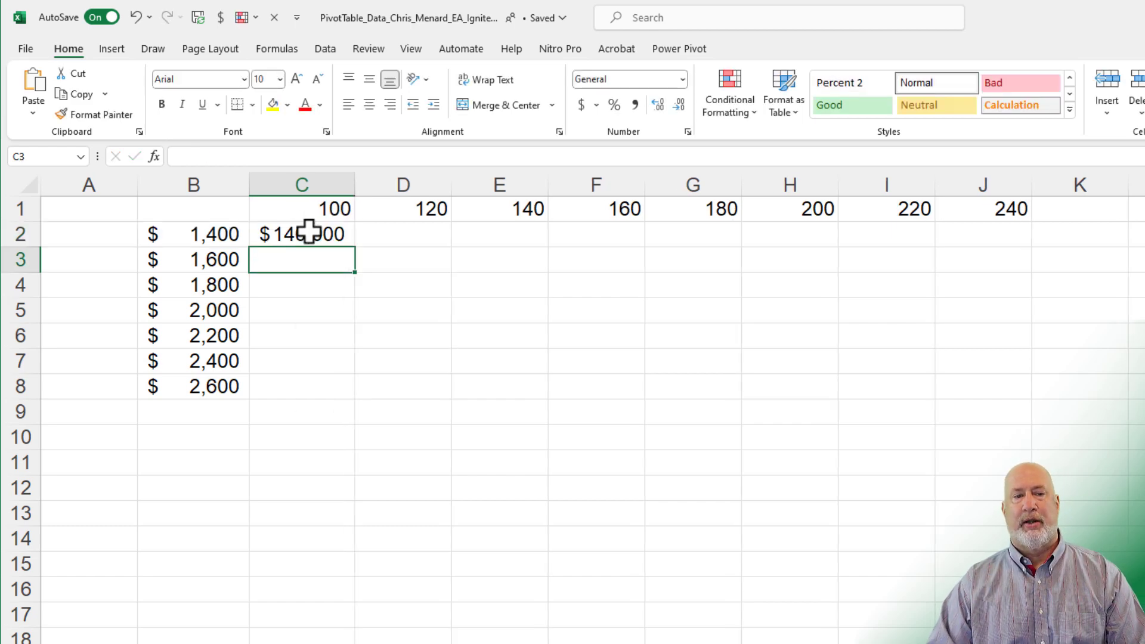
left_click(309, 234)
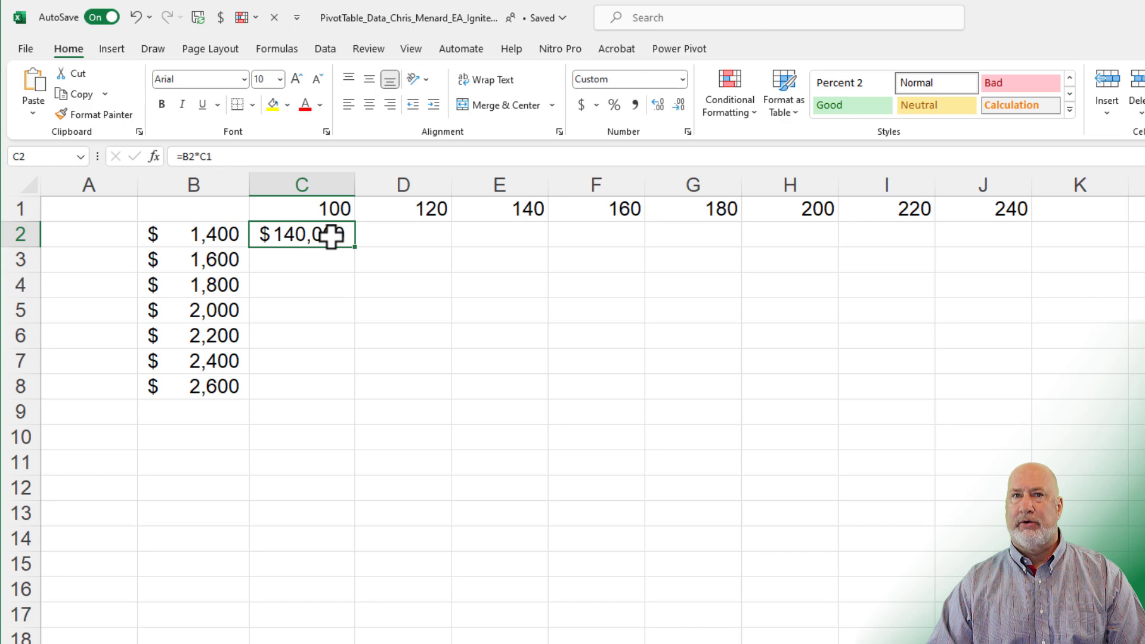
left_click_drag(355, 249, 1006, 266)
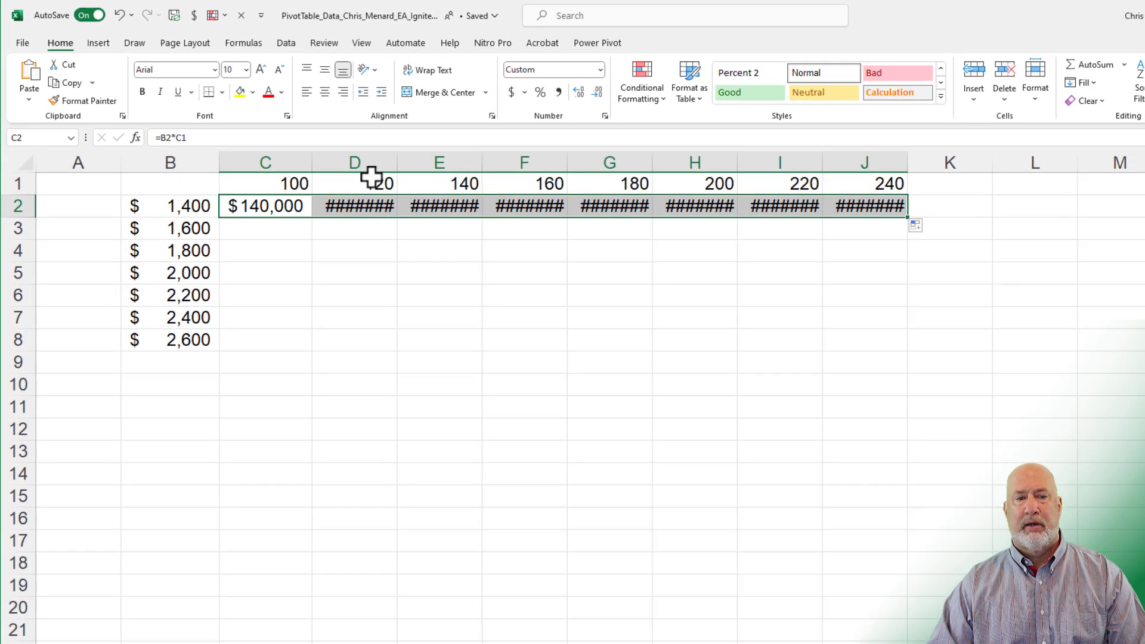
Autofit the columns, inspect D2's shifted references, and clear the wrong results in D2:J2.
double_click(398, 163)
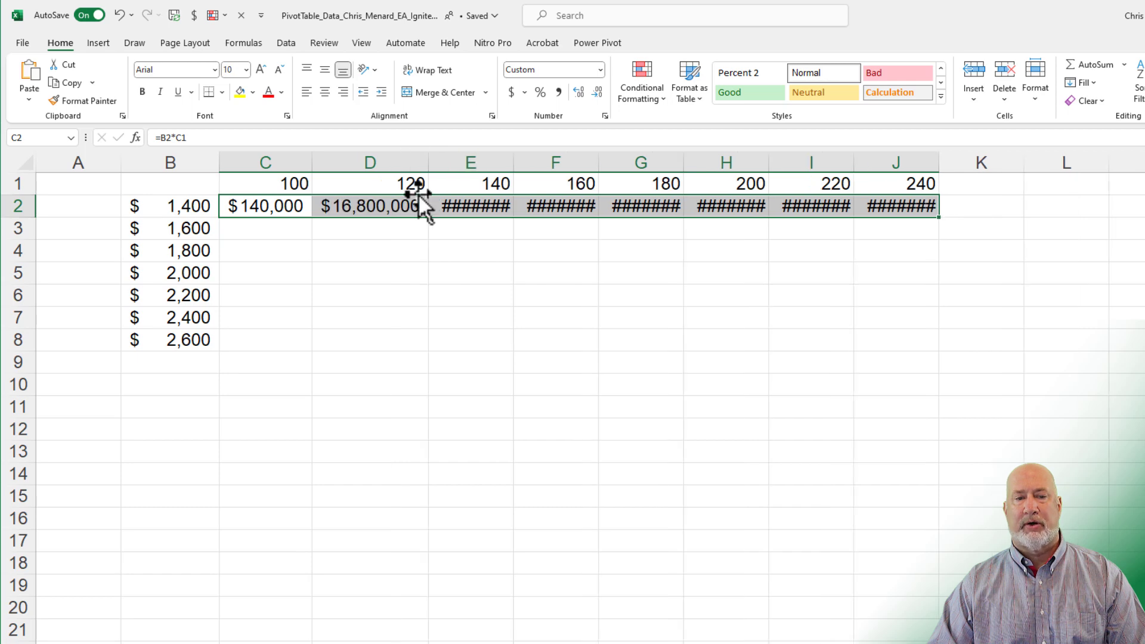
double_click(514, 162)
left_click(423, 185)
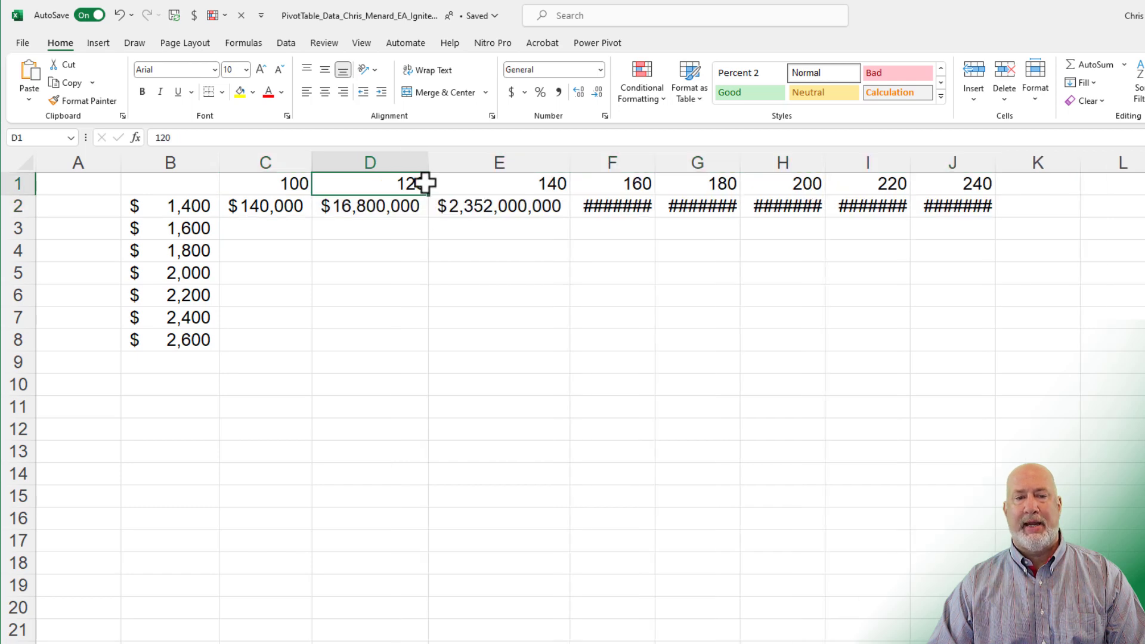
left_click(403, 209)
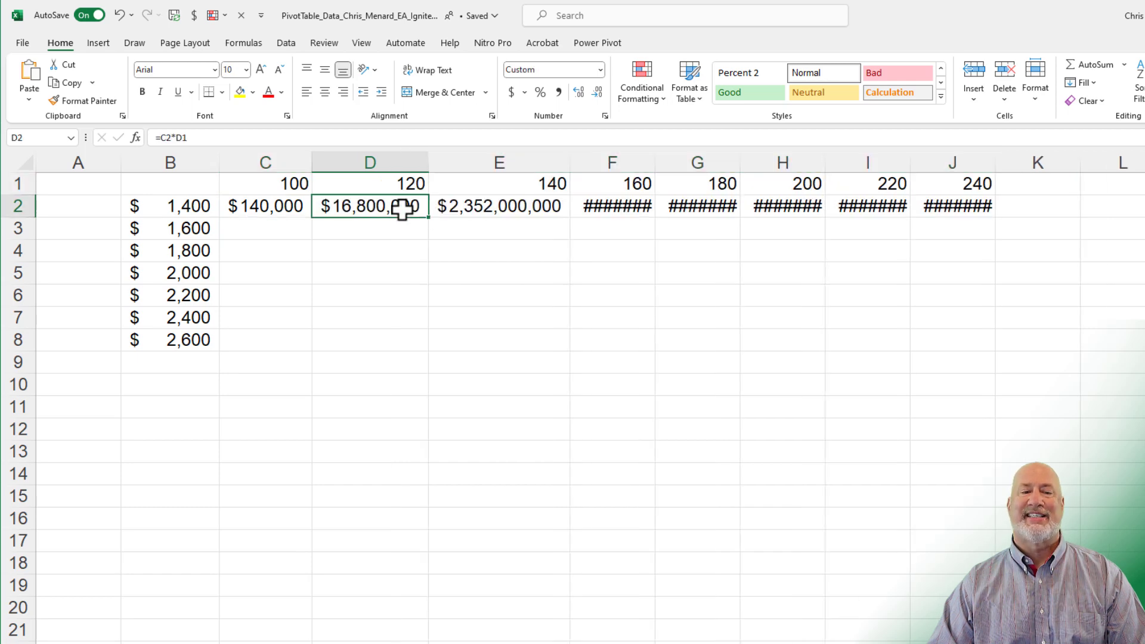
left_click(391, 185)
double_click(364, 206)
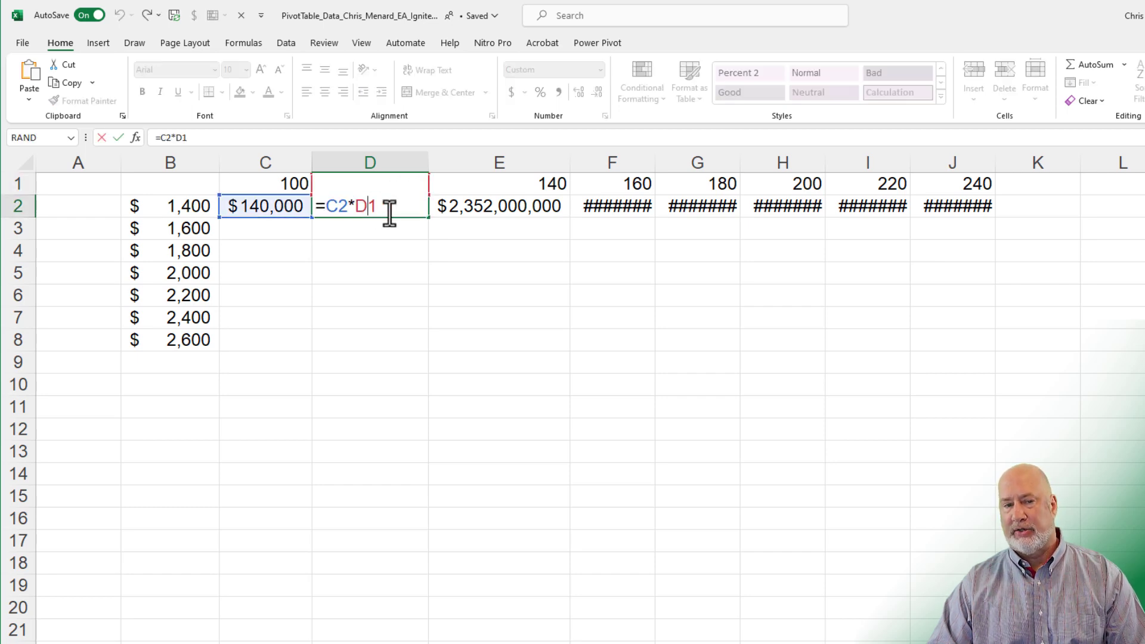
key("Escape")
left_click_drag(332, 204, 900, 207)
key("Delete")
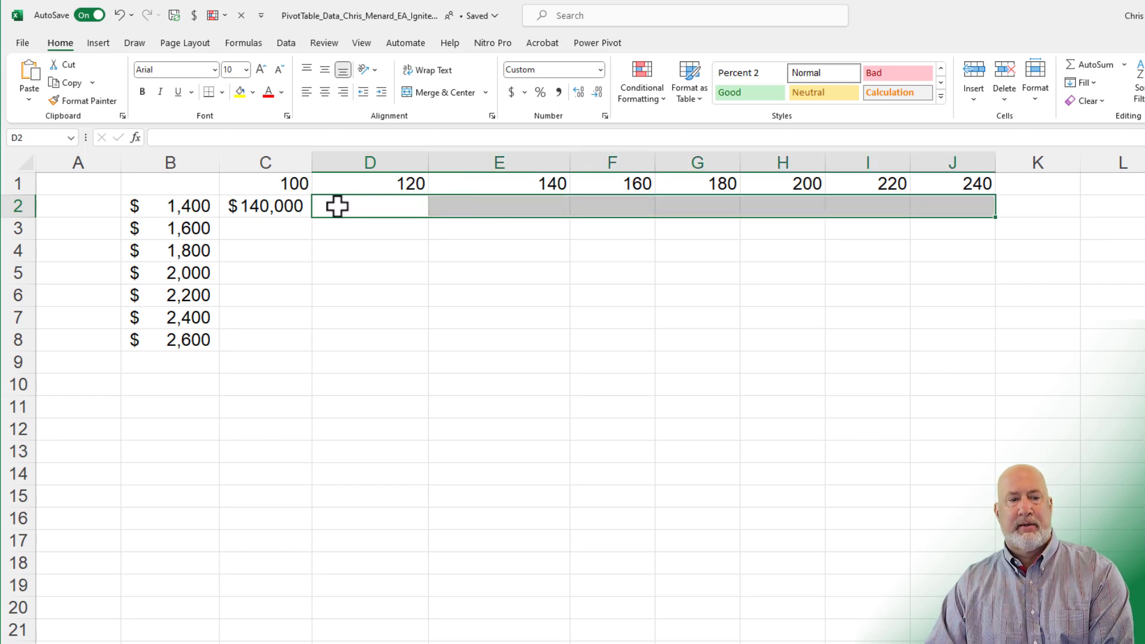
Rebuild C2 as =$B2*C$1 using F4 for the mixed references, giving $140,000.
left_click(290, 205)
type("=")
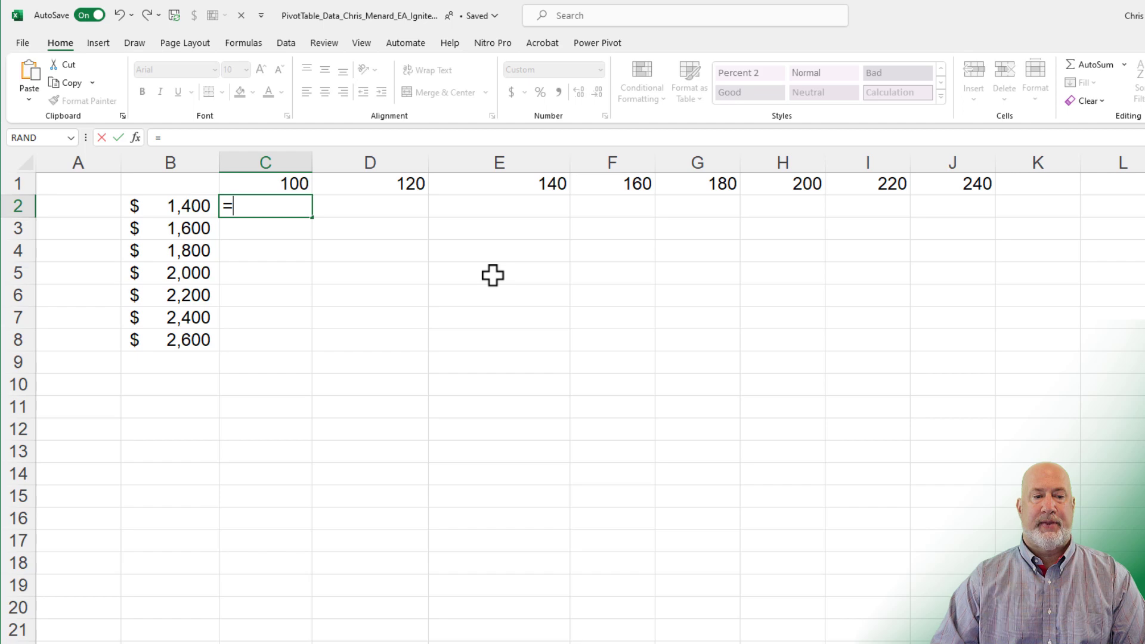
left_click(199, 207)
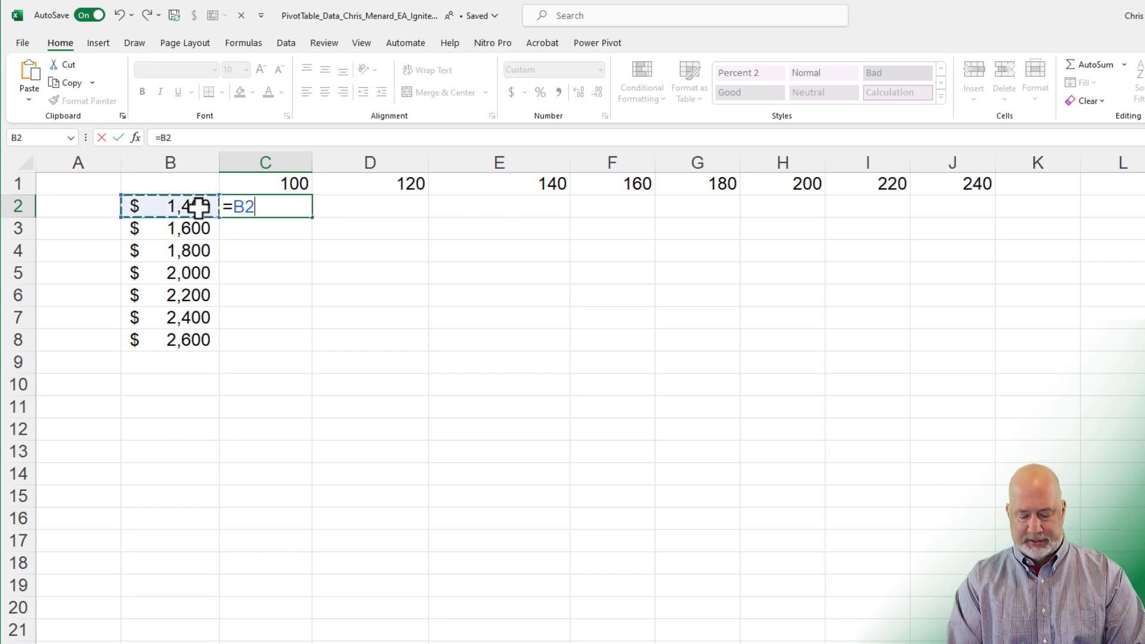
key("F4")
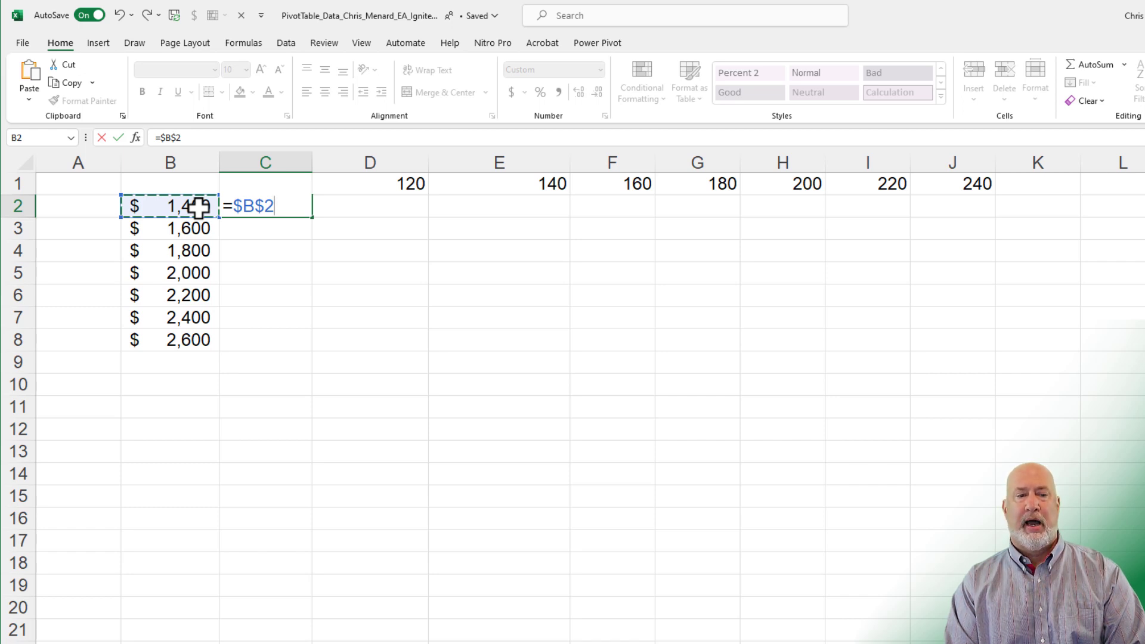
key("F4")
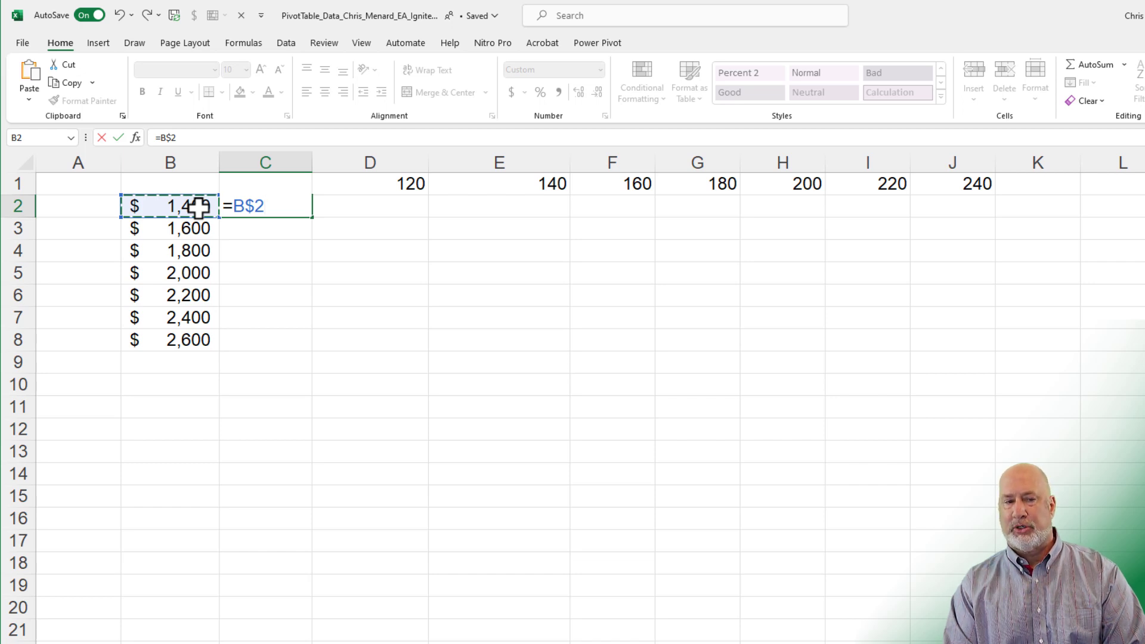
key("F4")
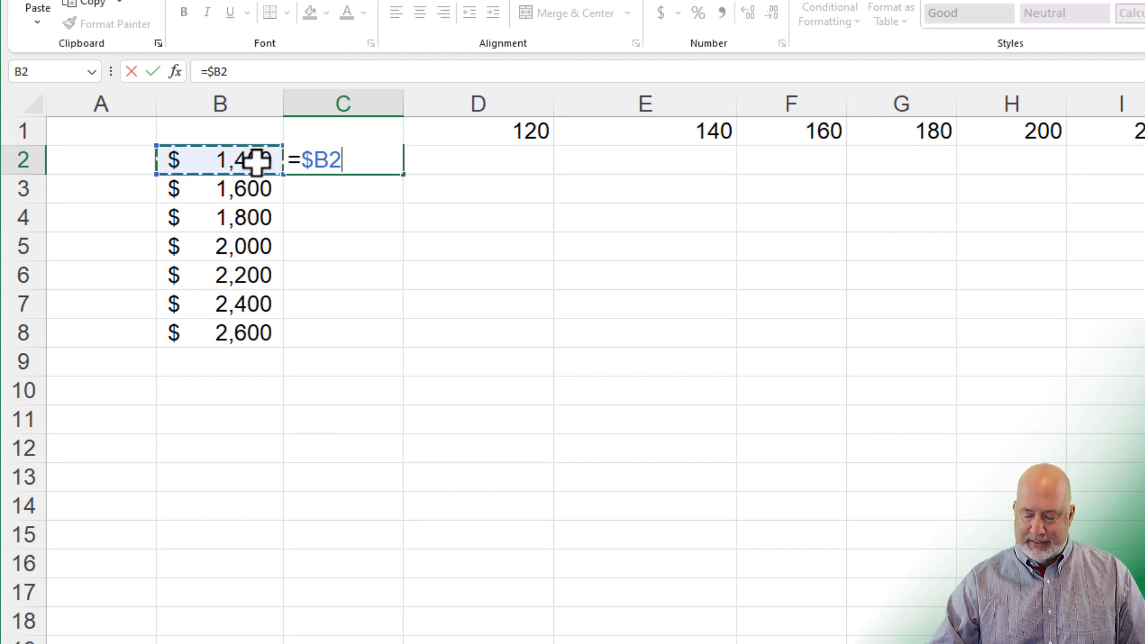
type("*")
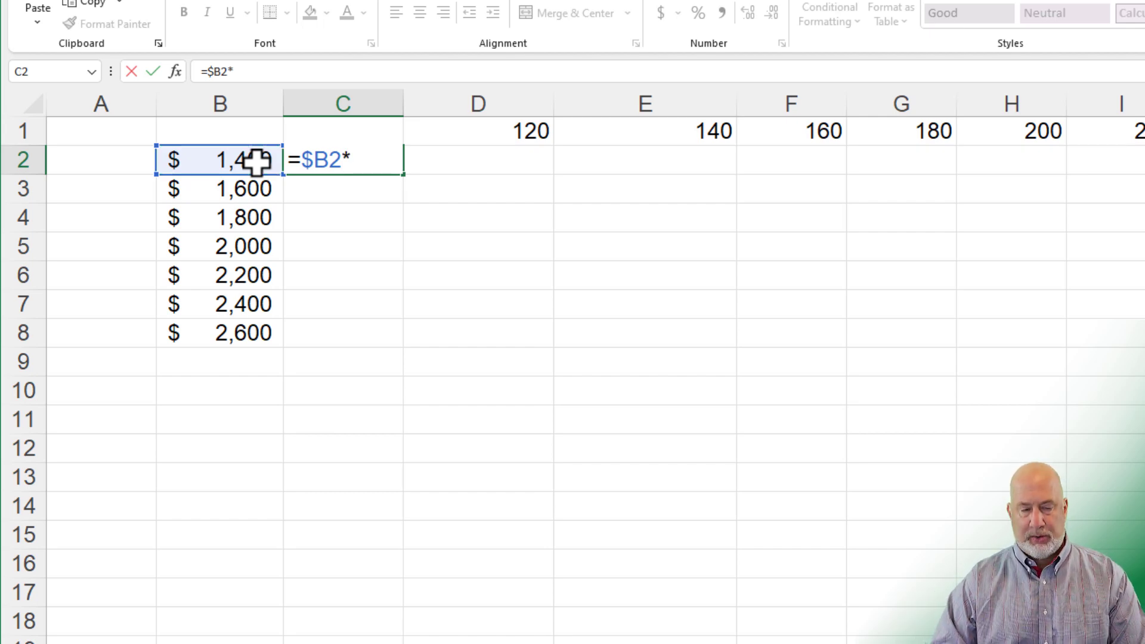
type("C1")
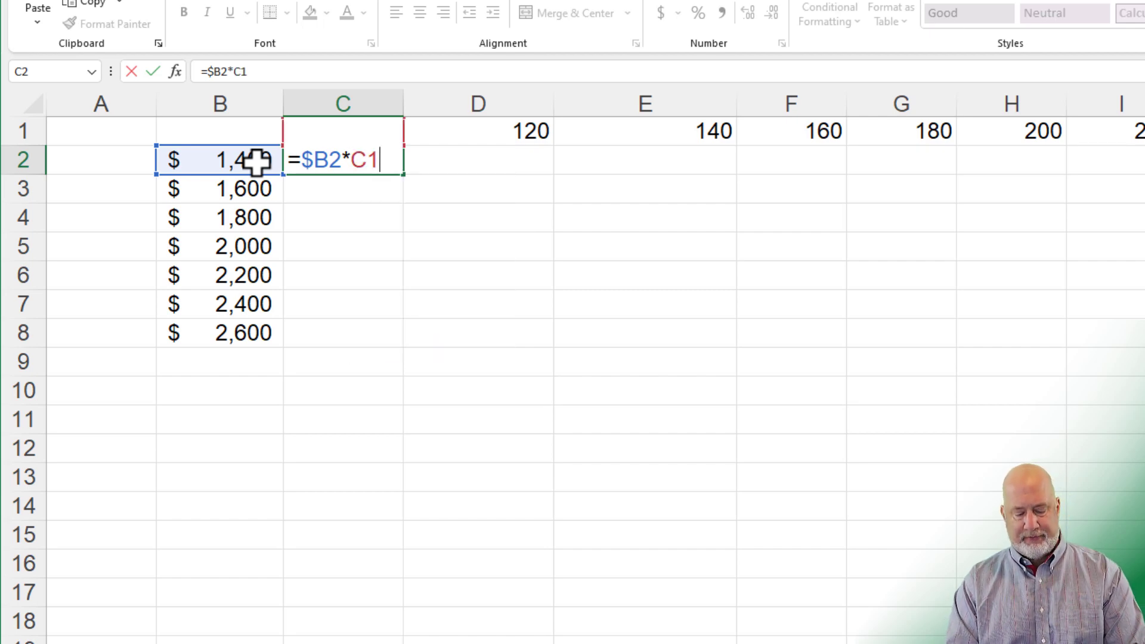
key("F4")
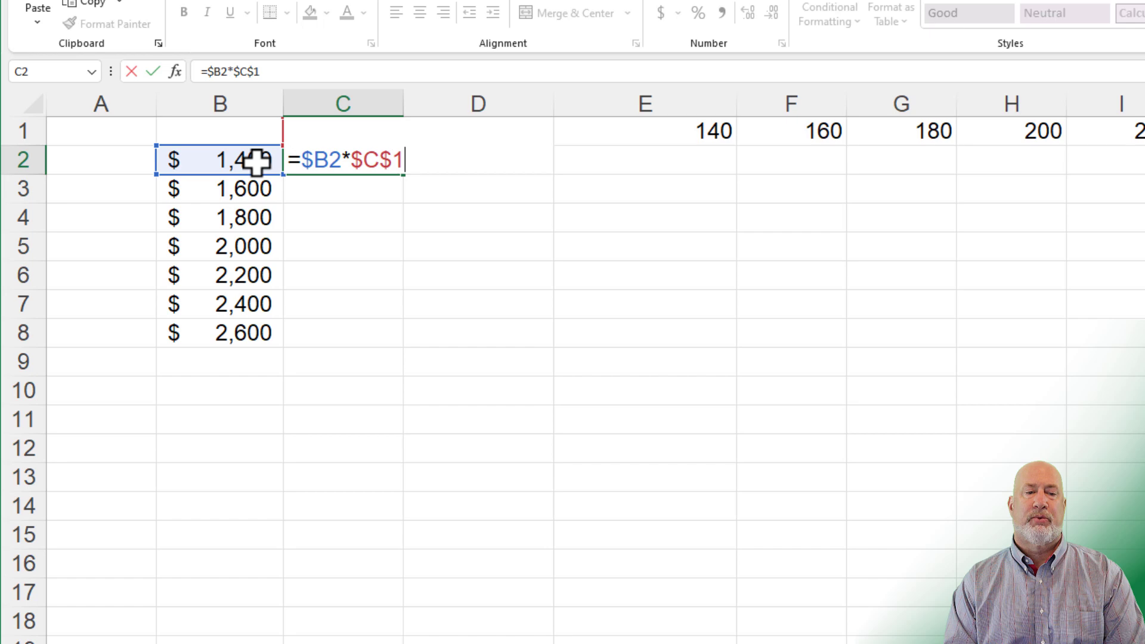
key("F4")
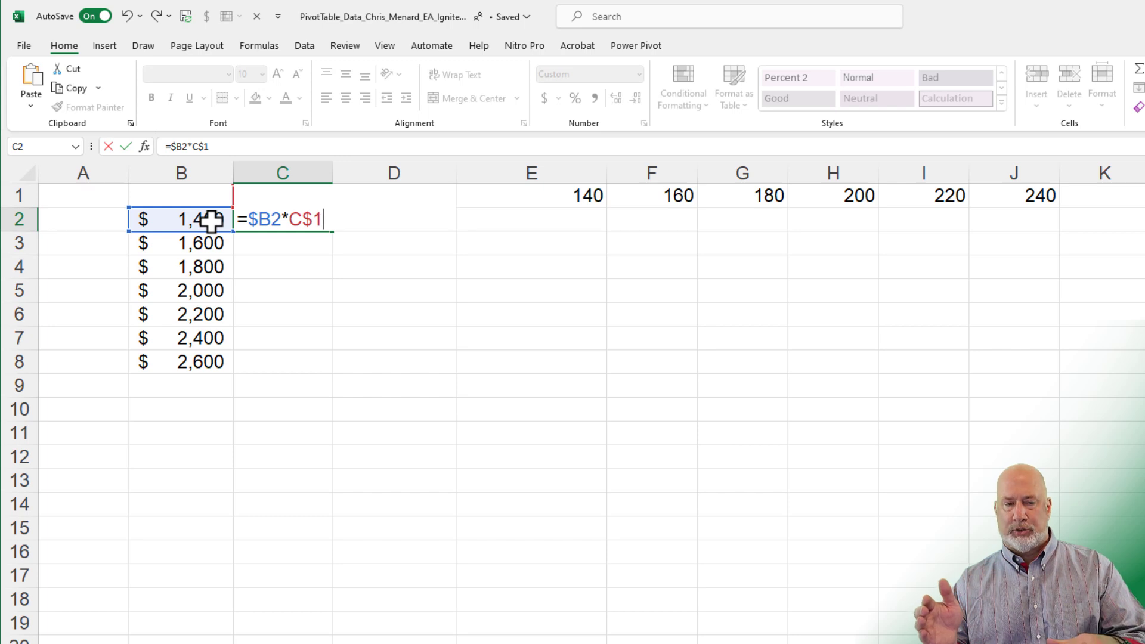
key("ctrl+Return")
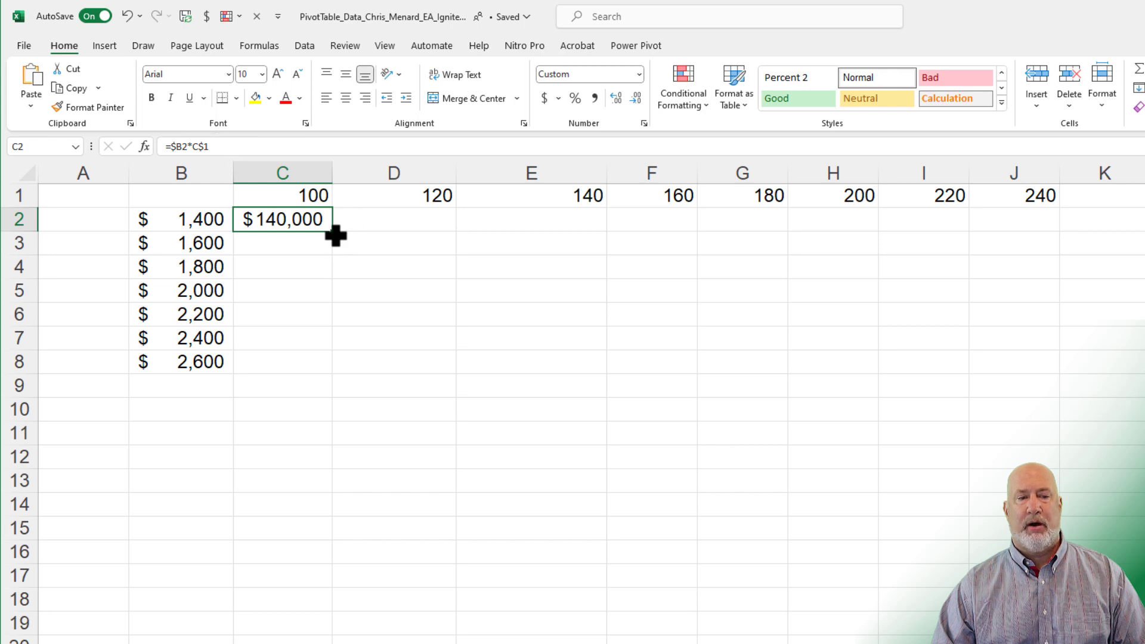
Fill C2's =$B2*C$1 formula across to J2 and autofit columns D–J.
left_click_drag(336, 235, 1038, 257)
left_click_drag(417, 173, 1038, 189)
double_click(1059, 173)
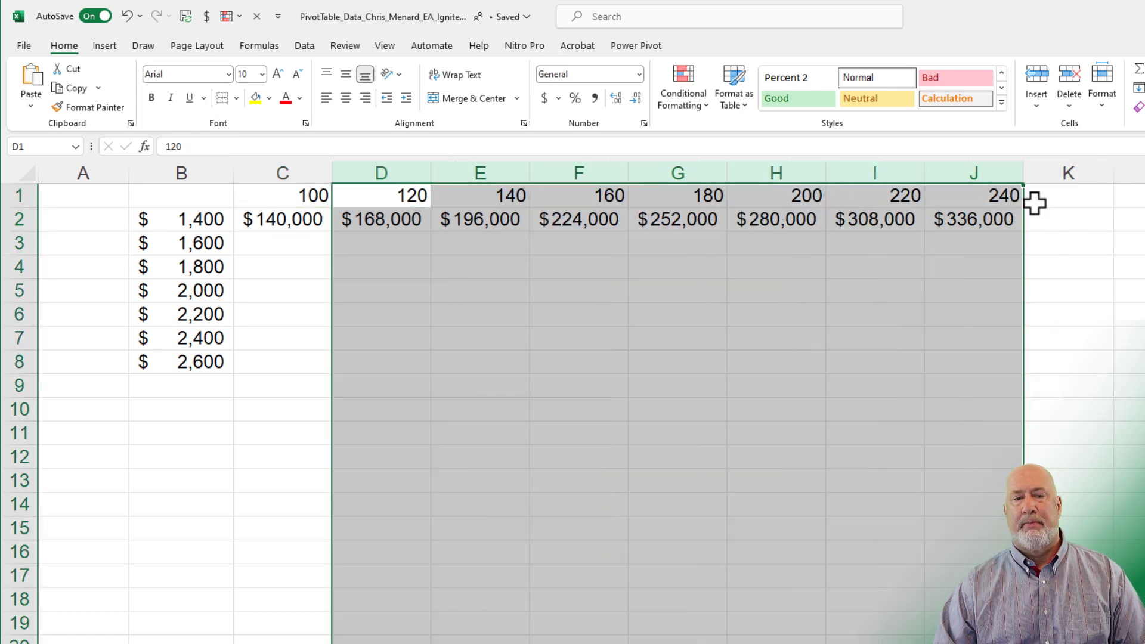
left_click(544, 272)
Check B2, J1 and J2's formula references, then select C2:J2.
left_click(303, 226)
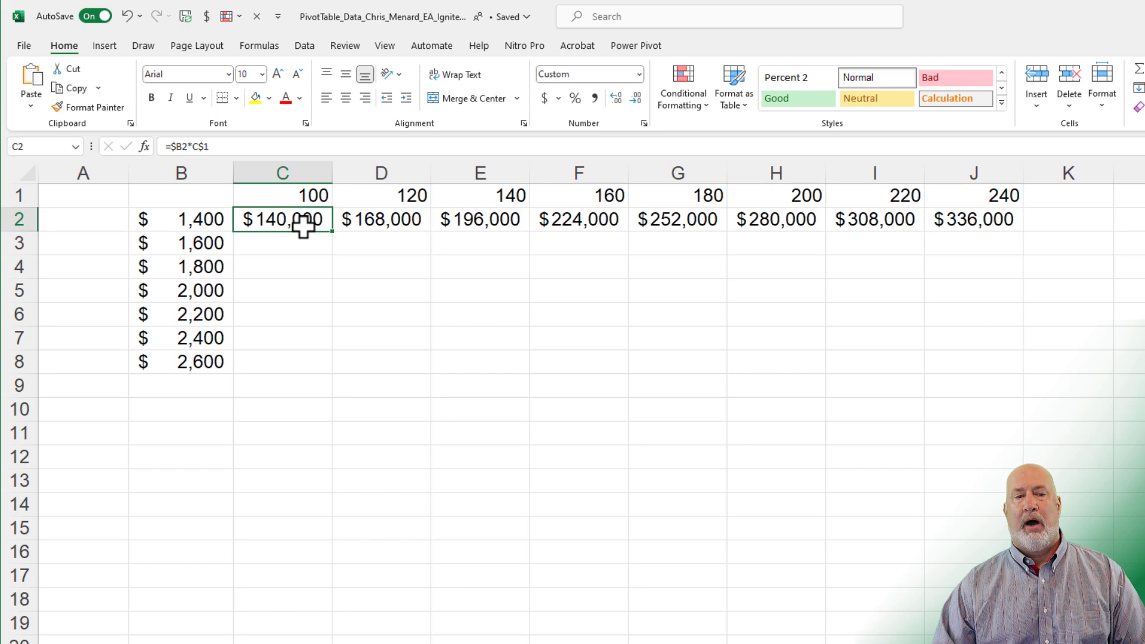
left_click(225, 220)
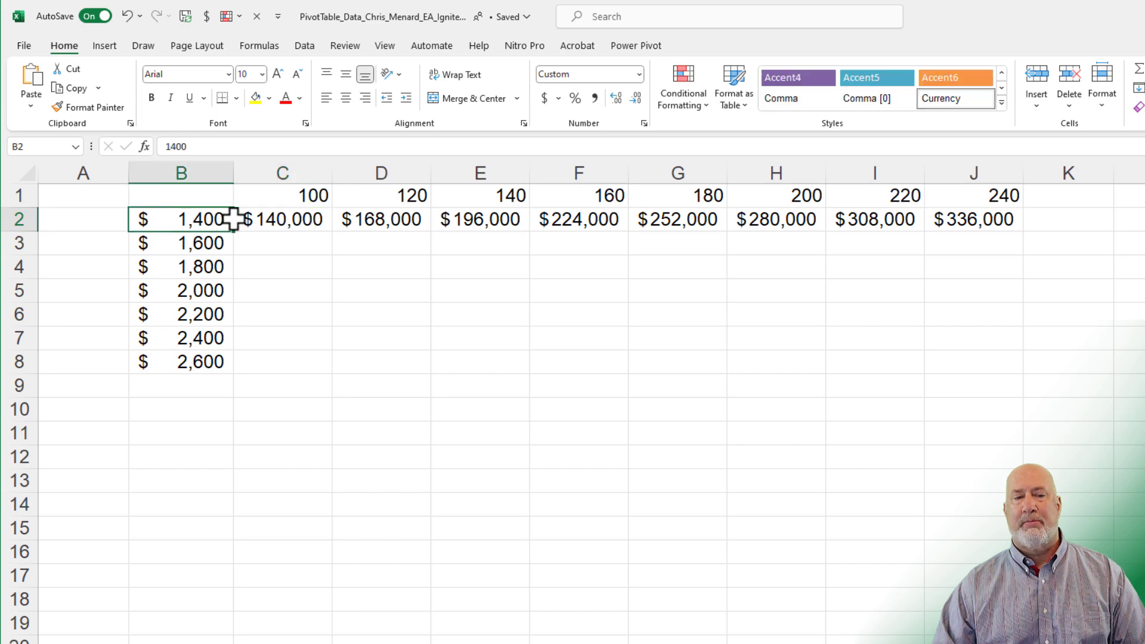
left_click(968, 197)
double_click(971, 219)
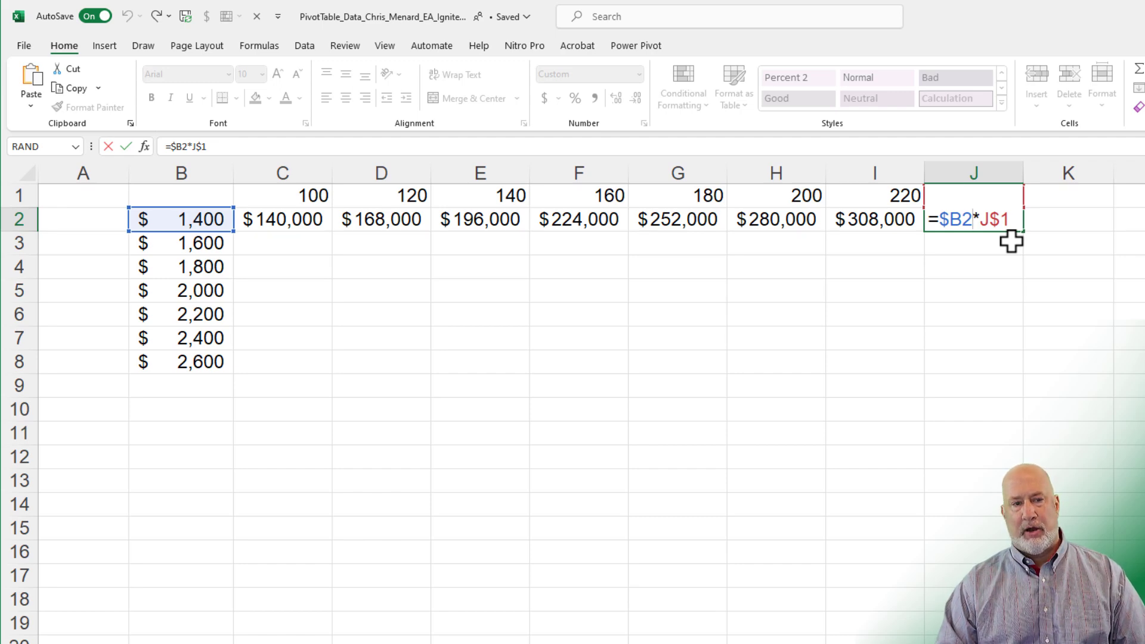
key("Return")
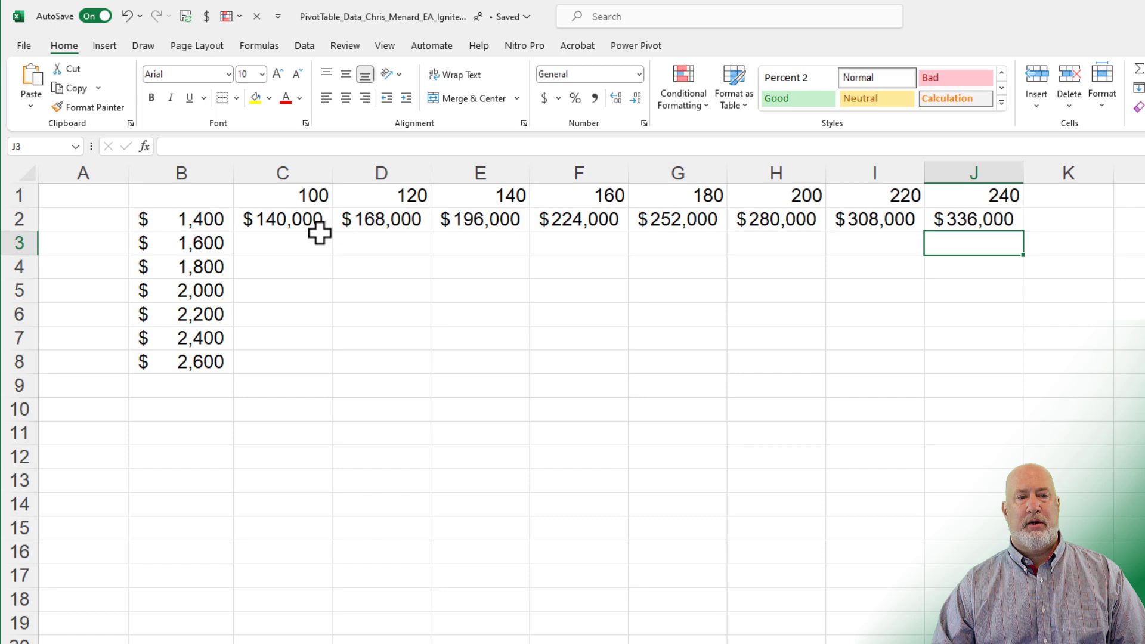
left_click_drag(291, 216, 973, 222)
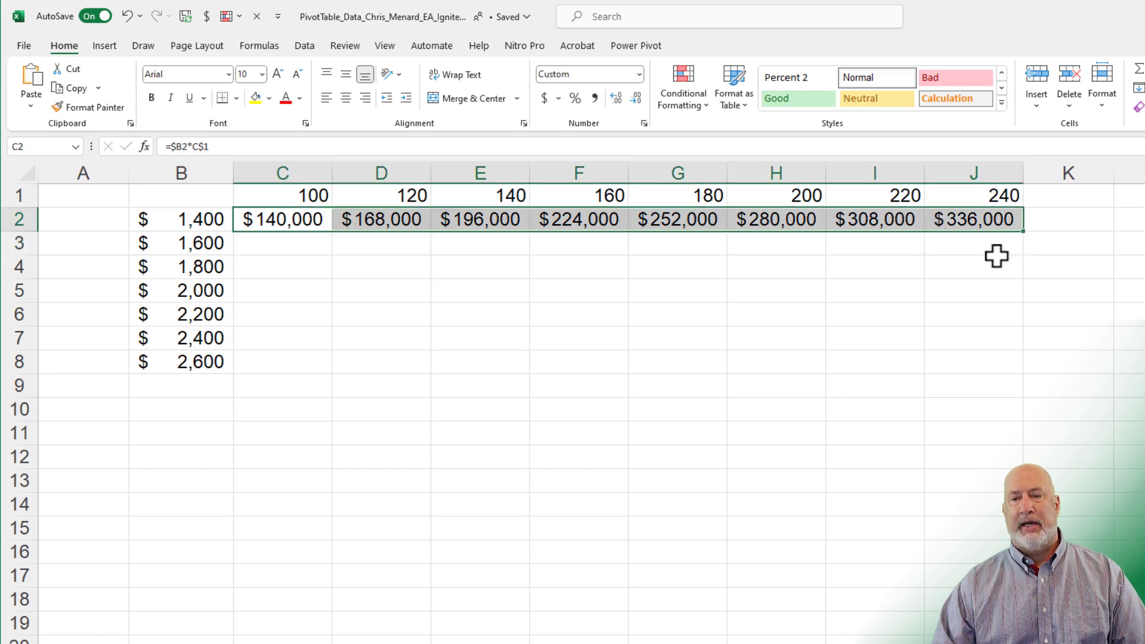
Fill C2:J2 down to row 8, then verify the formulas in J8, C8 and C2.
double_click(1028, 237)
double_click(1014, 358)
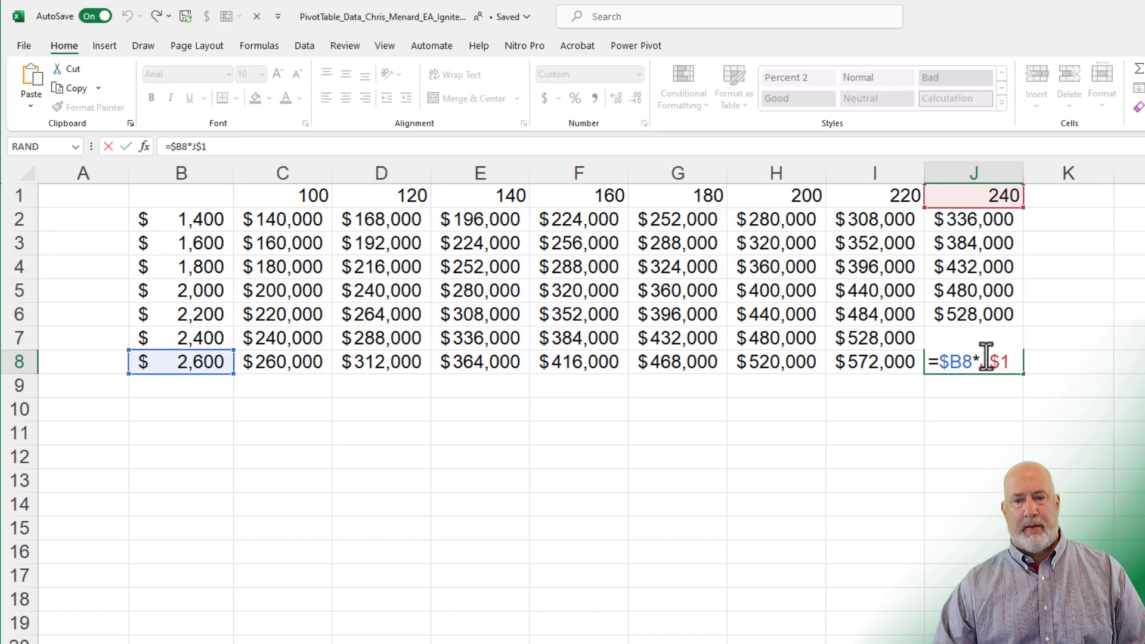
left_click(283, 362)
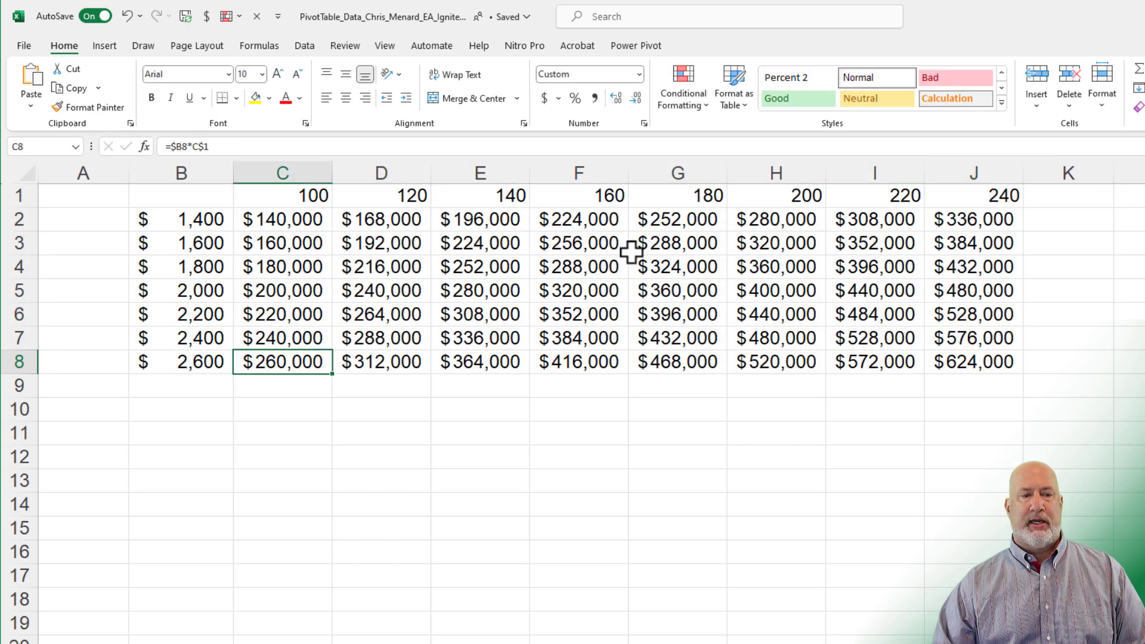
double_click(302, 360)
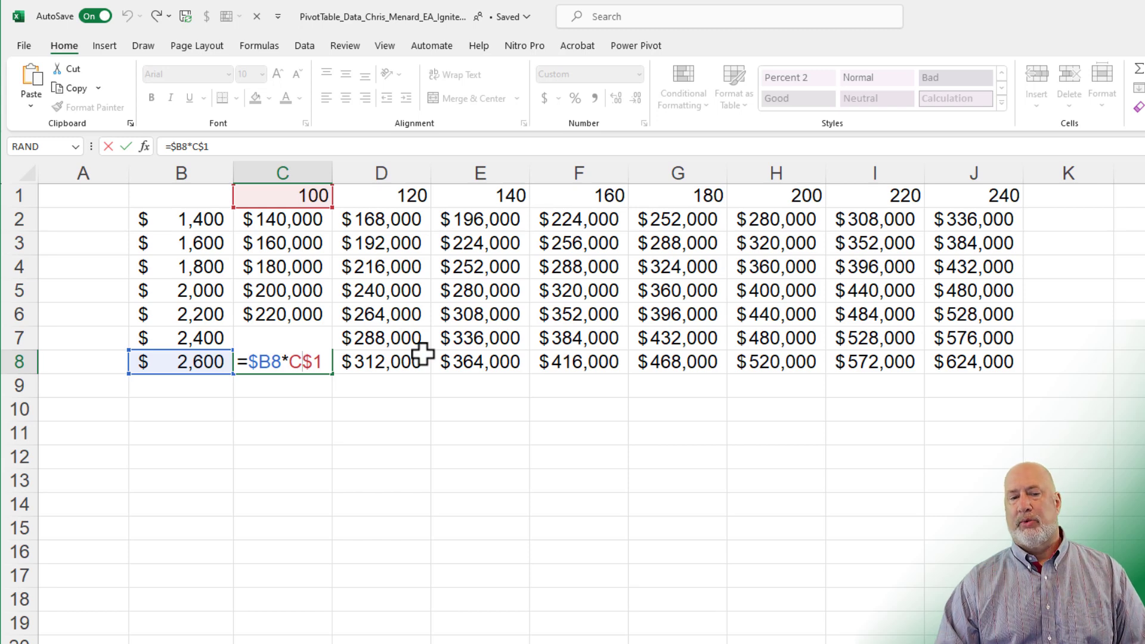
key("Return")
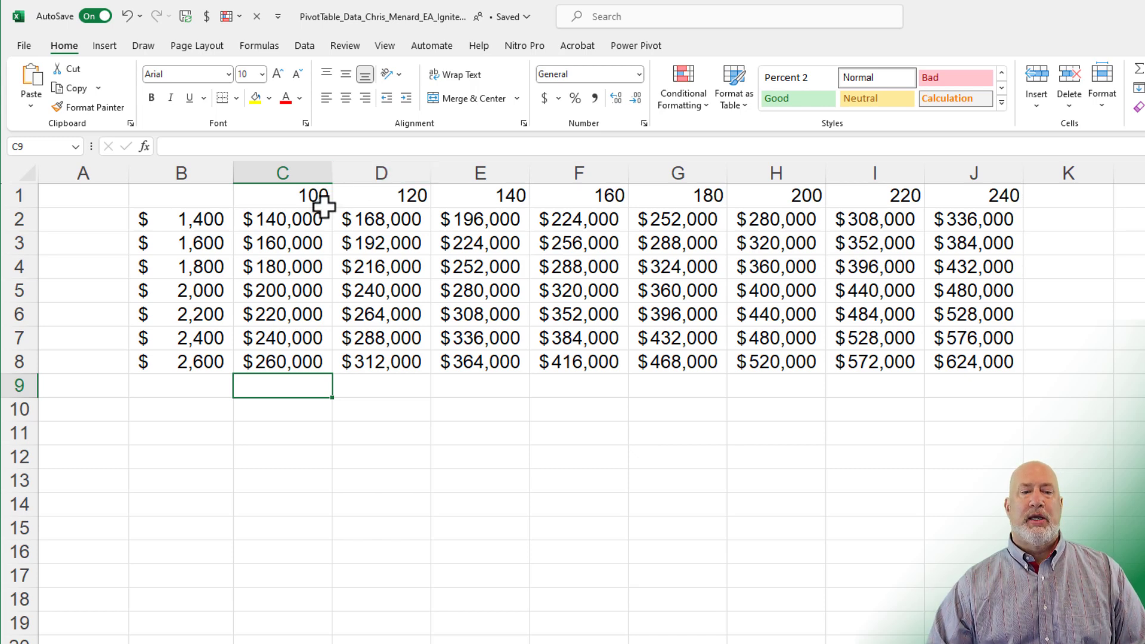
double_click(312, 217)
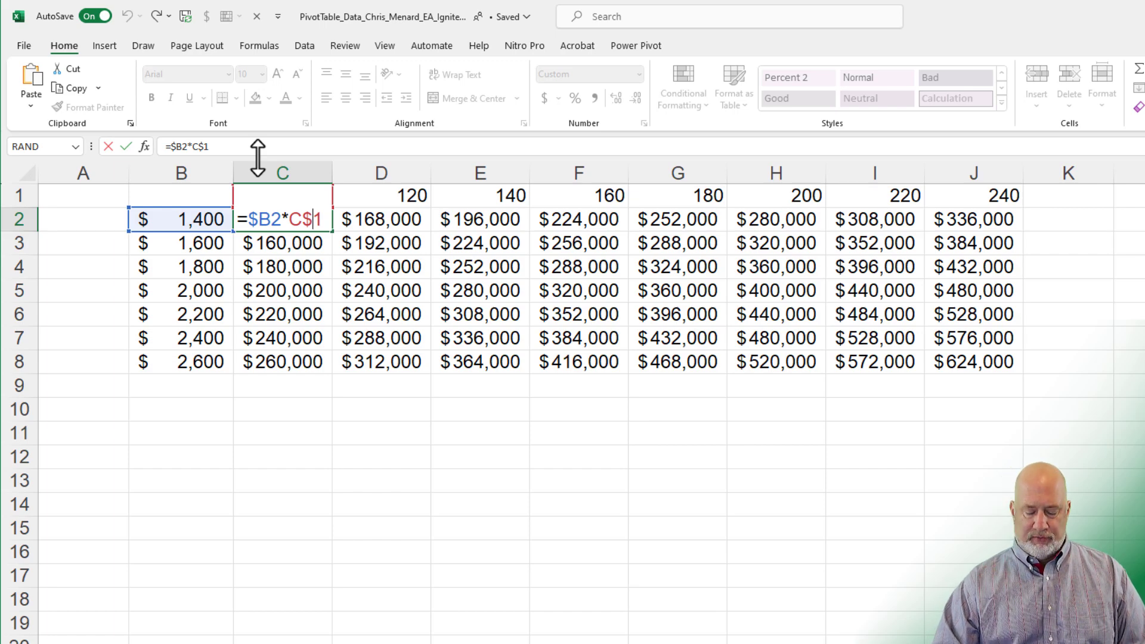
key("Return")
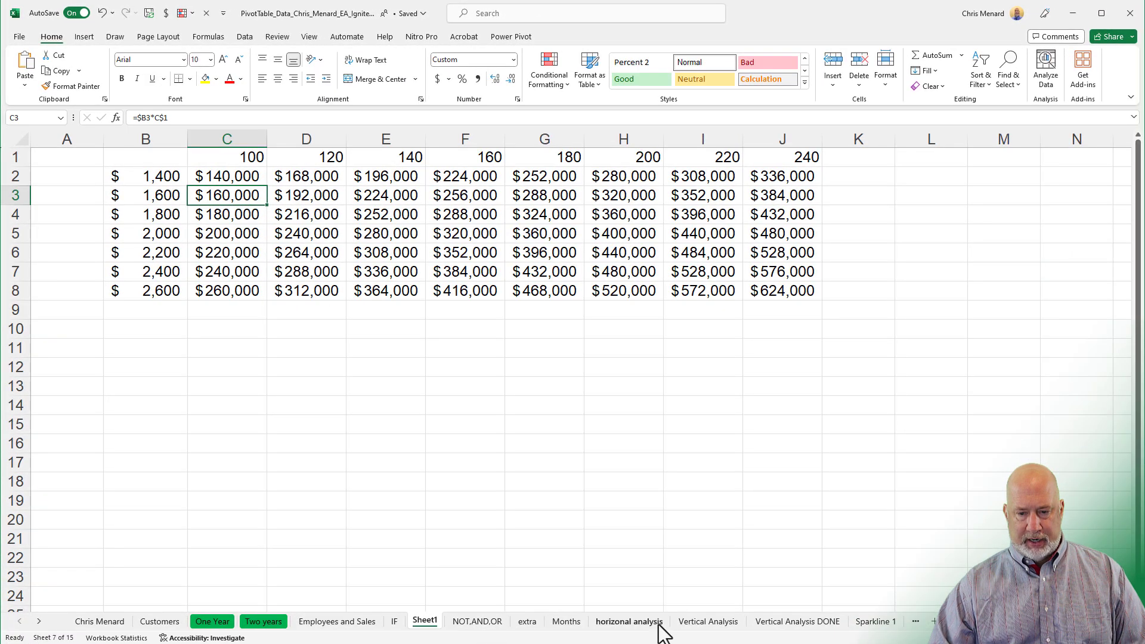
left_click(705, 626)
left_click(304, 204)
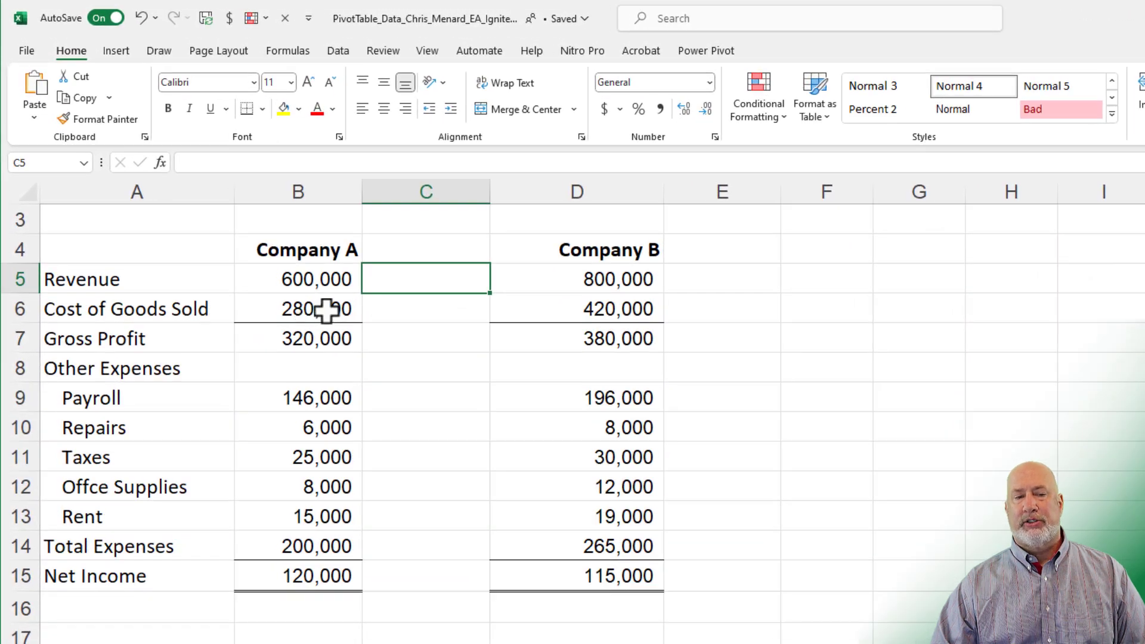
left_click(322, 309)
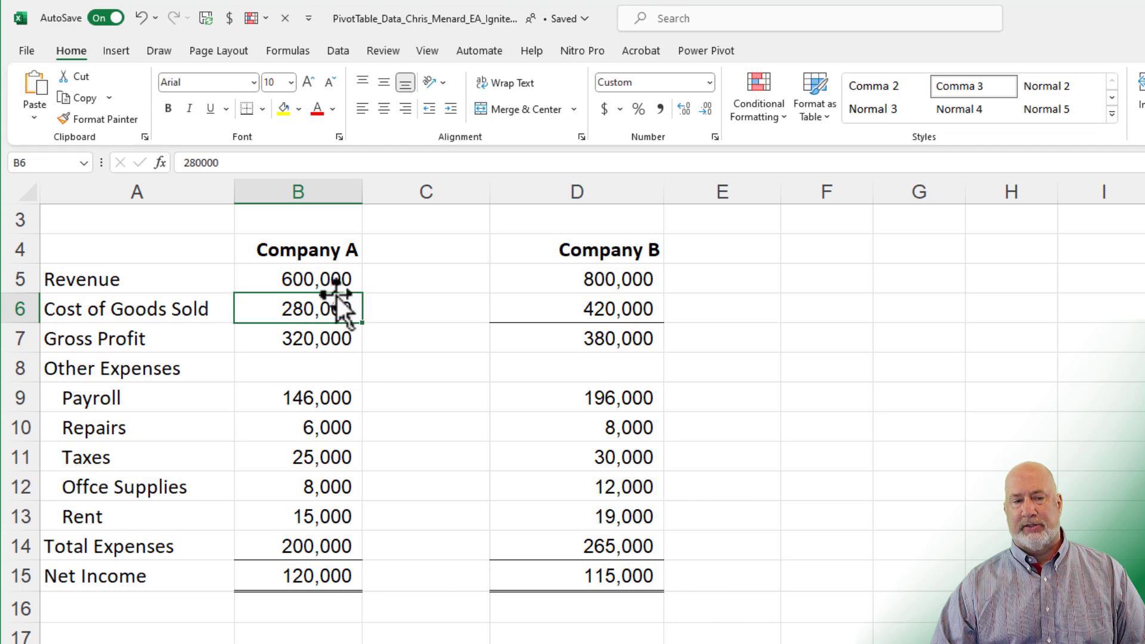
left_click(323, 340)
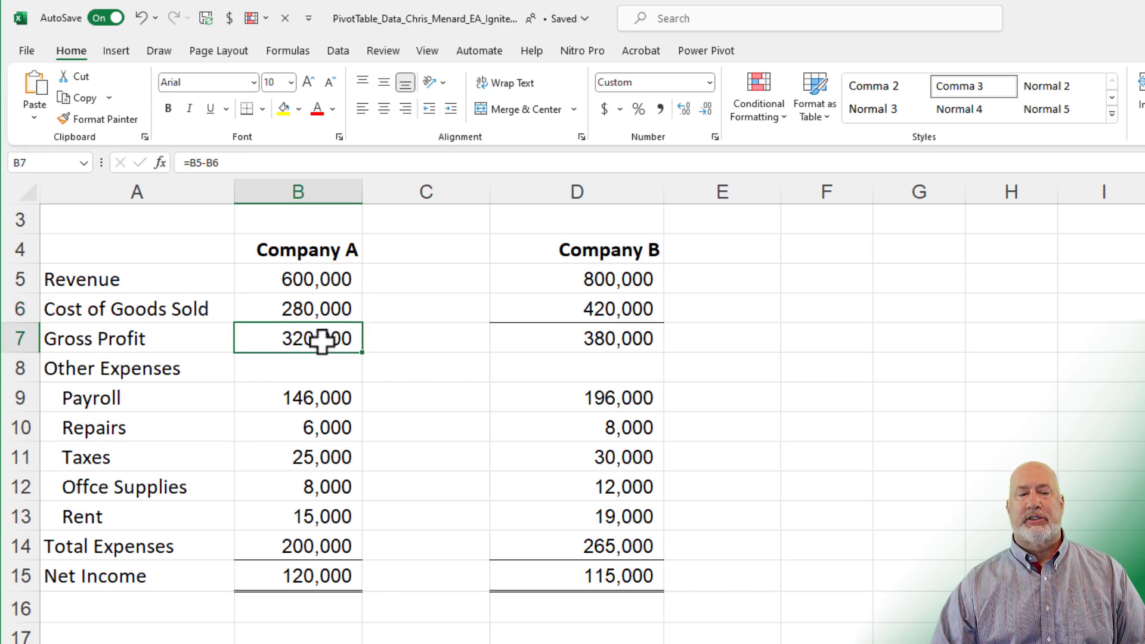
left_click(334, 279)
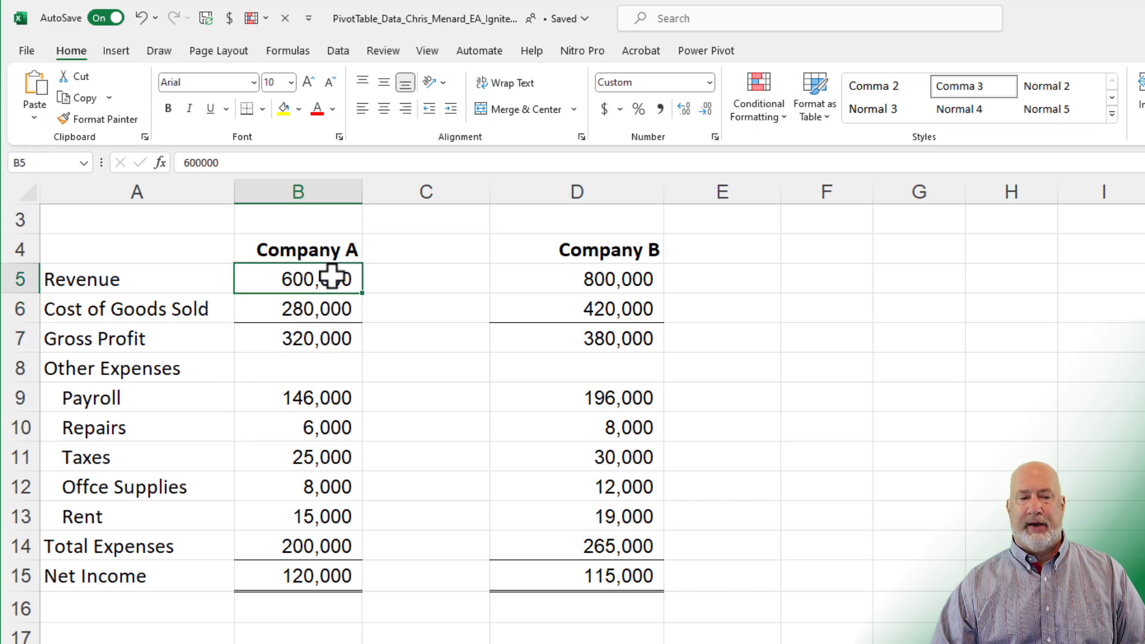
left_click(430, 277)
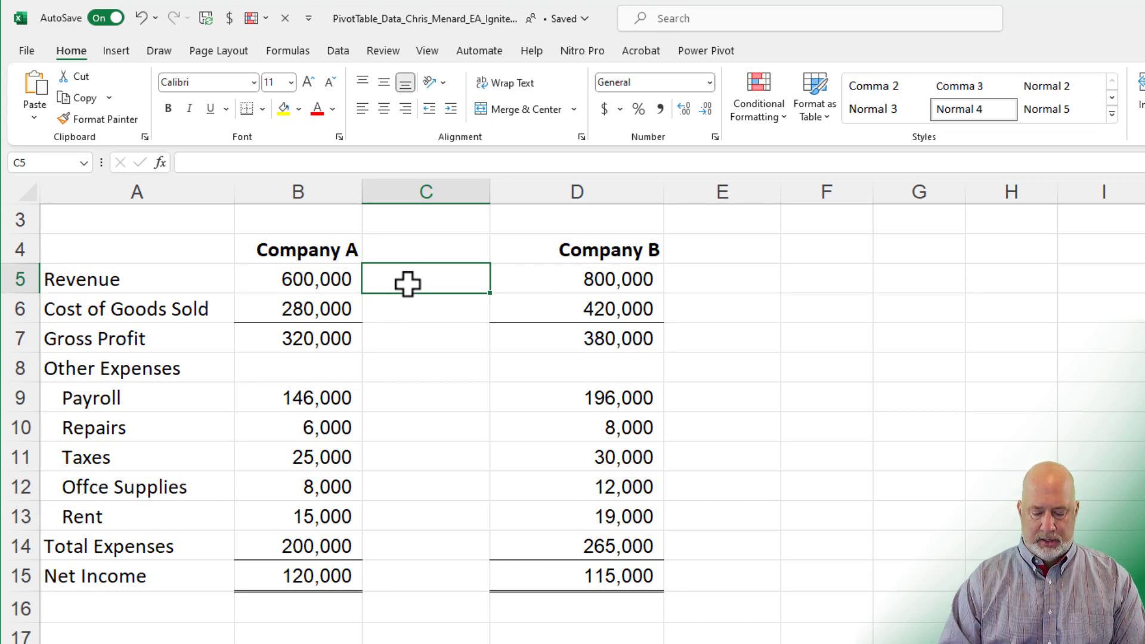
Enter =B5/$B5 in C5, apply Percent Style, and fill it down to C15.
type("=")
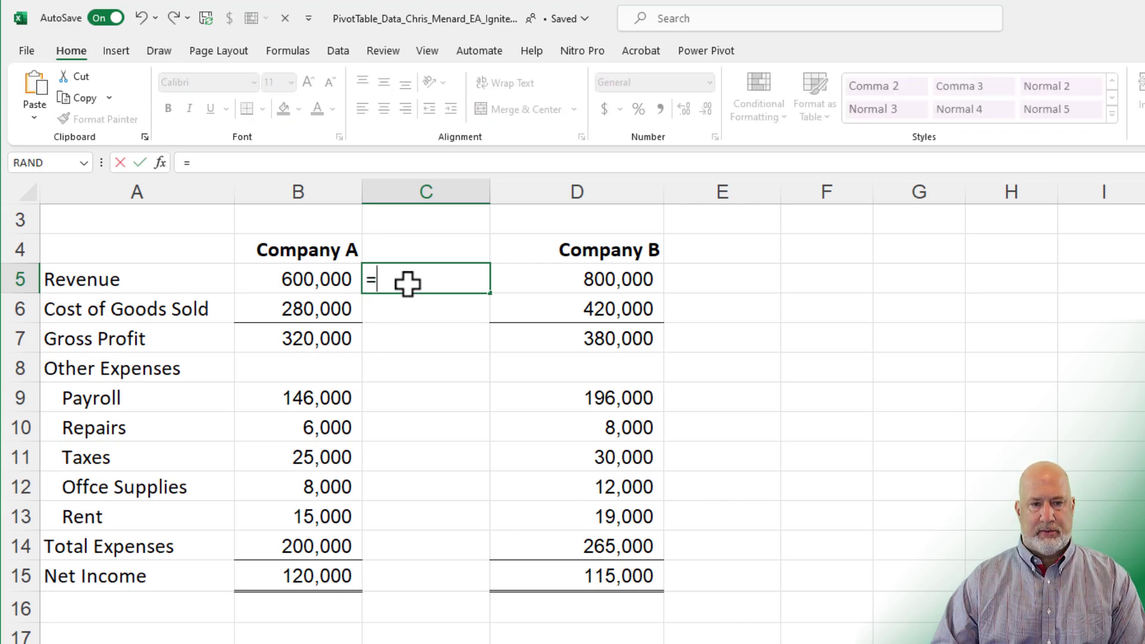
left_click(324, 279)
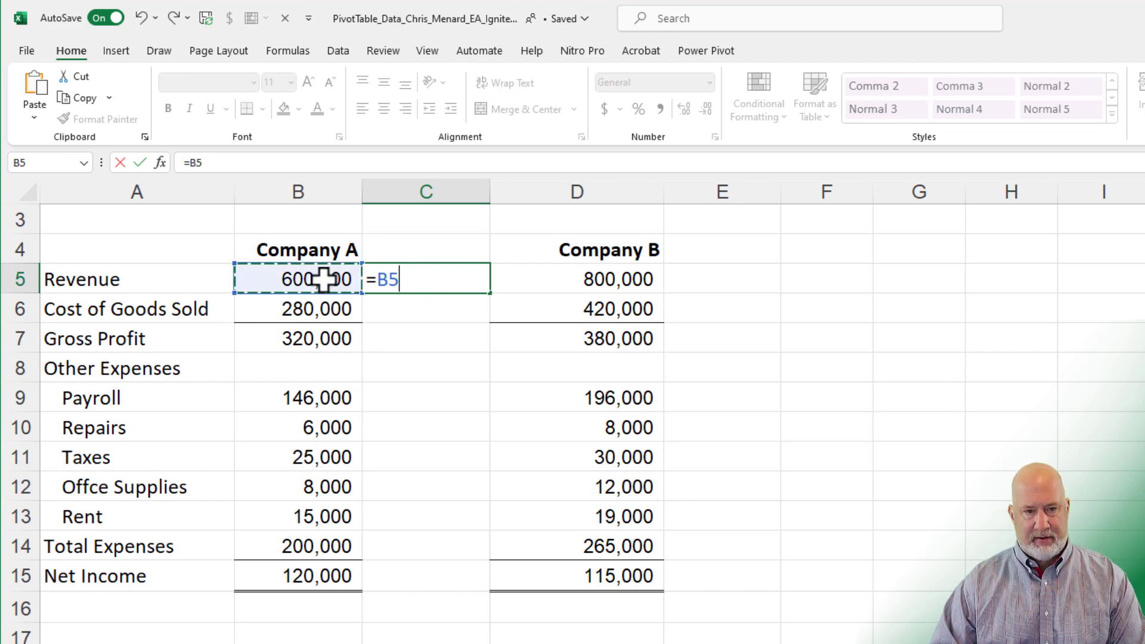
type("/b5")
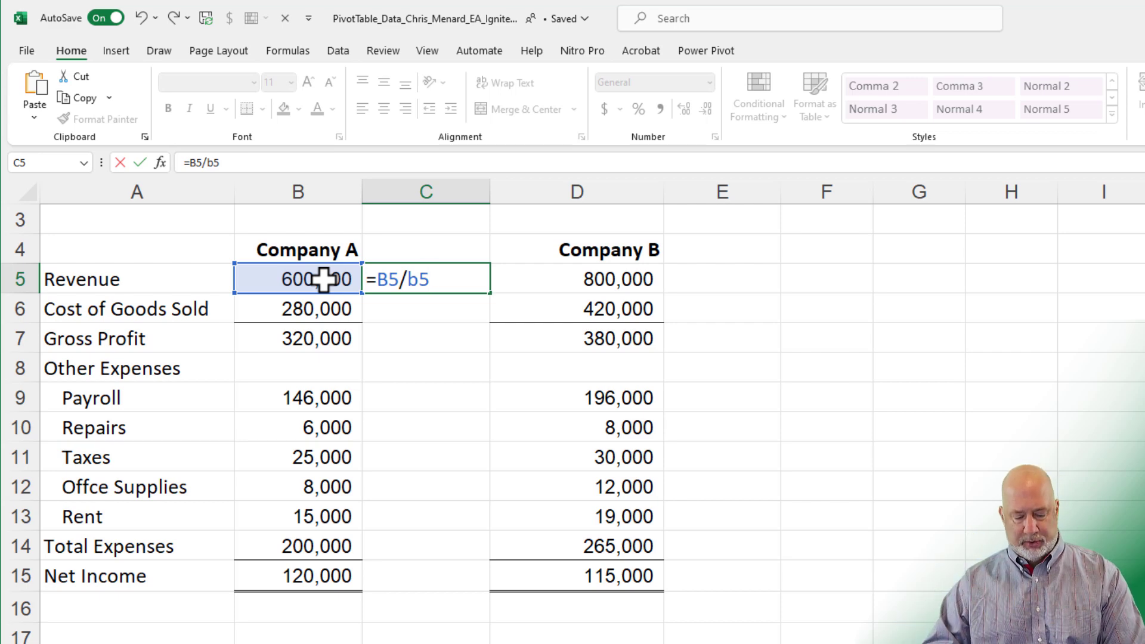
key("F4")
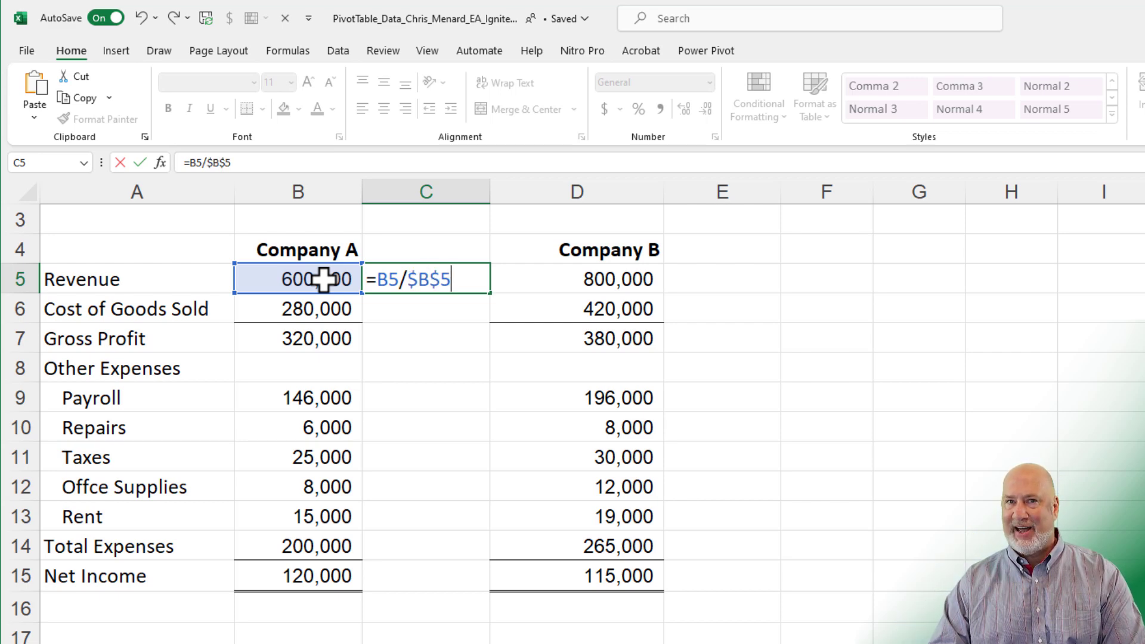
key("F4")
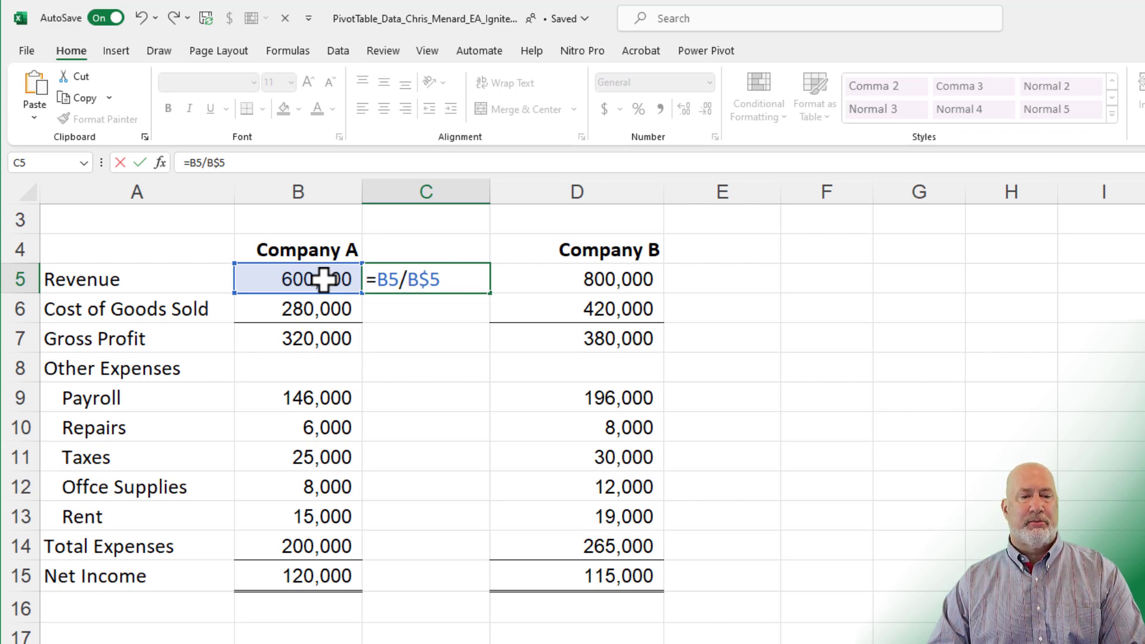
key("F4")
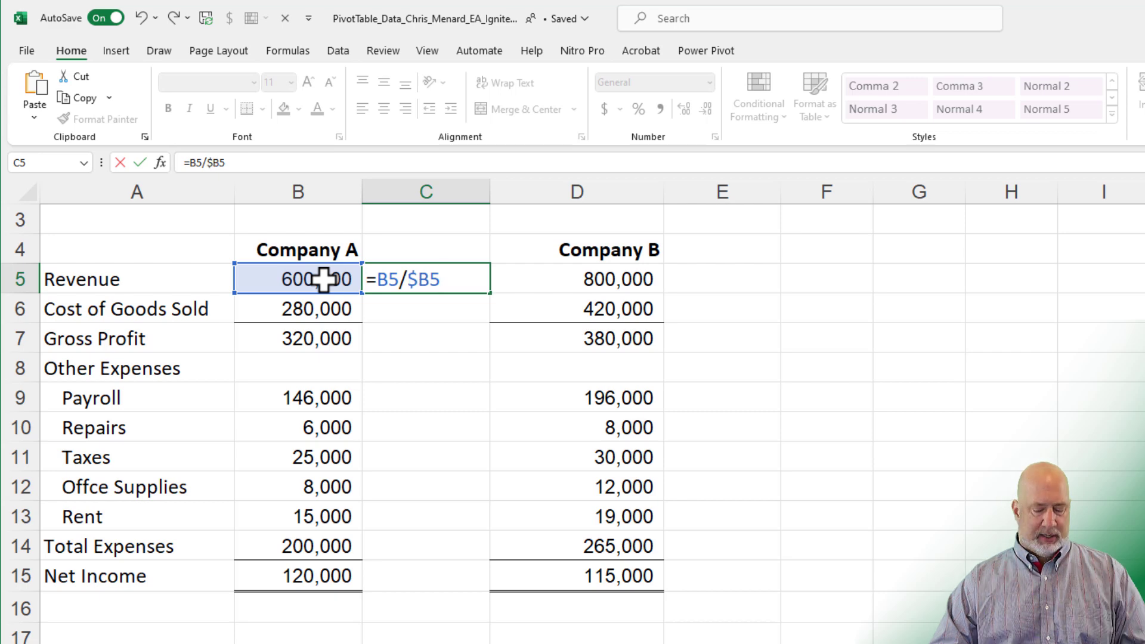
key("ctrl+Return")
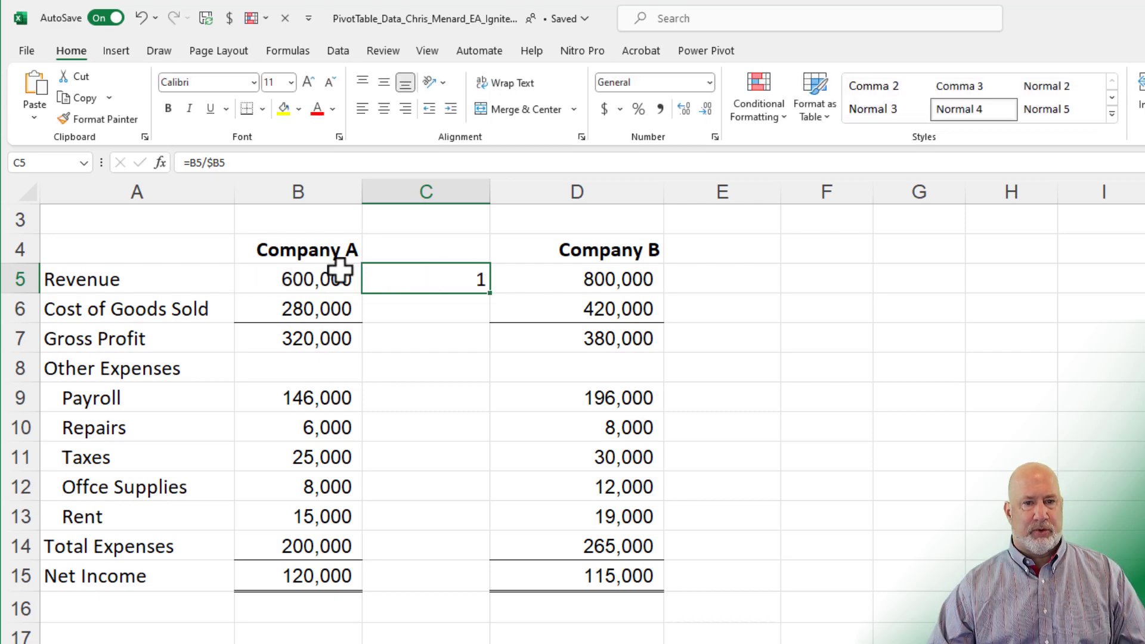
left_click(638, 109)
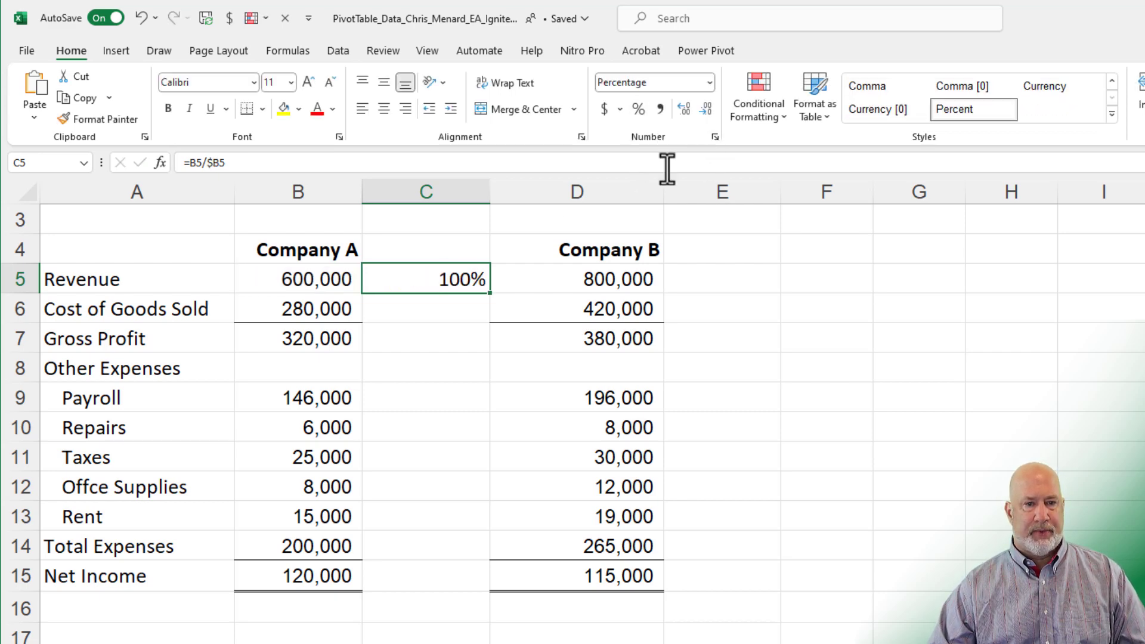
left_click_drag(488, 296, 465, 598)
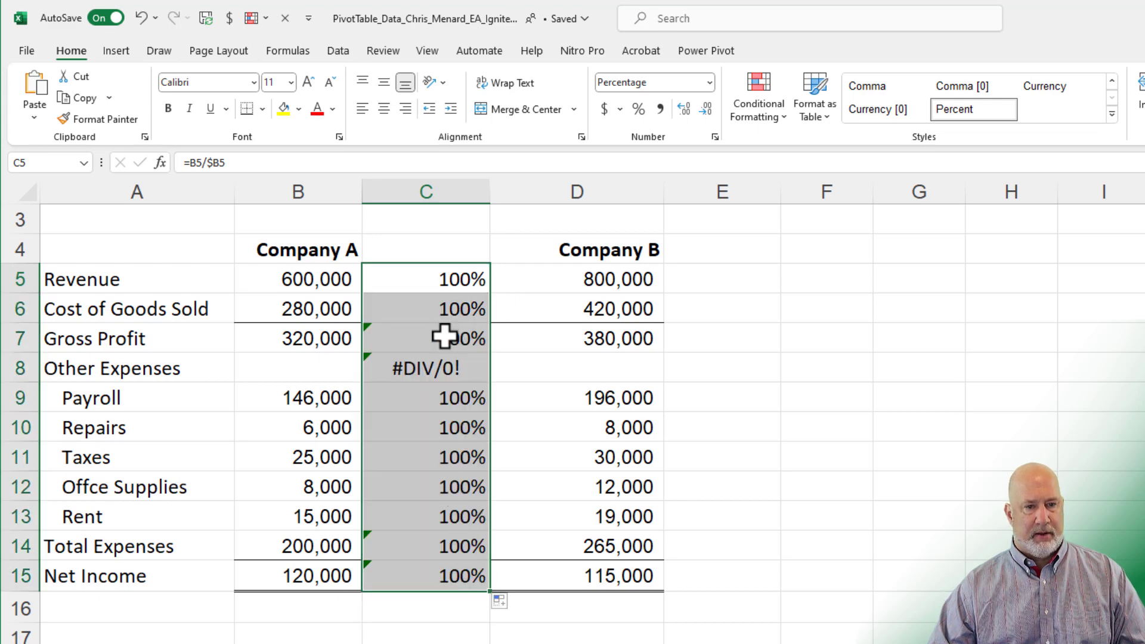
Rewrite C5's divisor as the row-locked B$5, giving =B5/B$5.
double_click(439, 279)
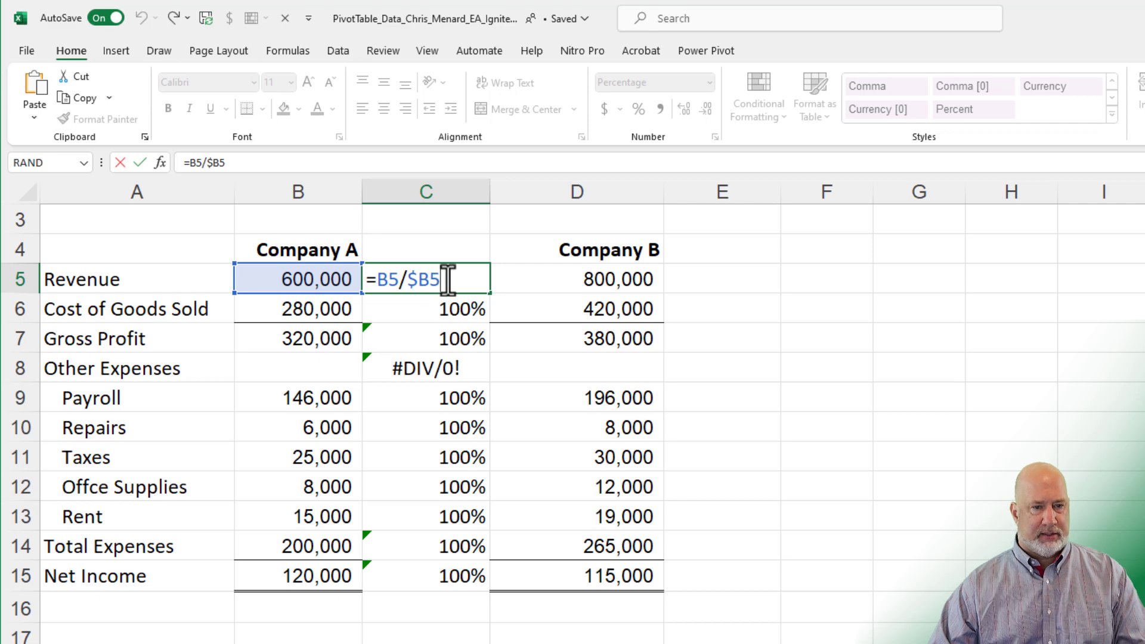
key("BackSpace")
key("BackSpace")
key("BackSpace")
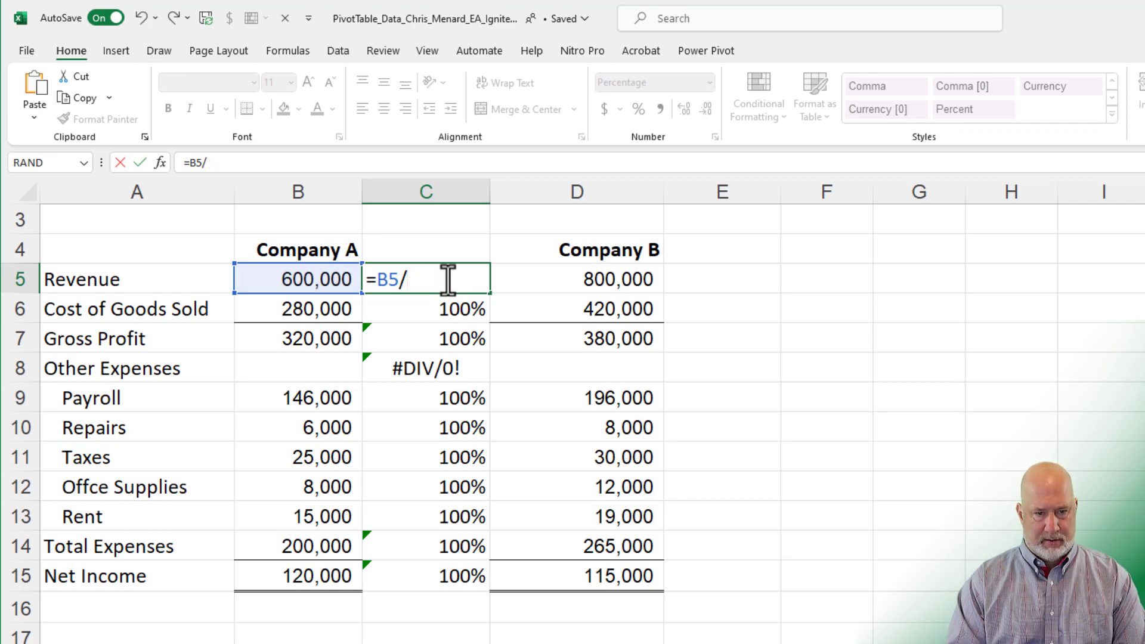
type("B5")
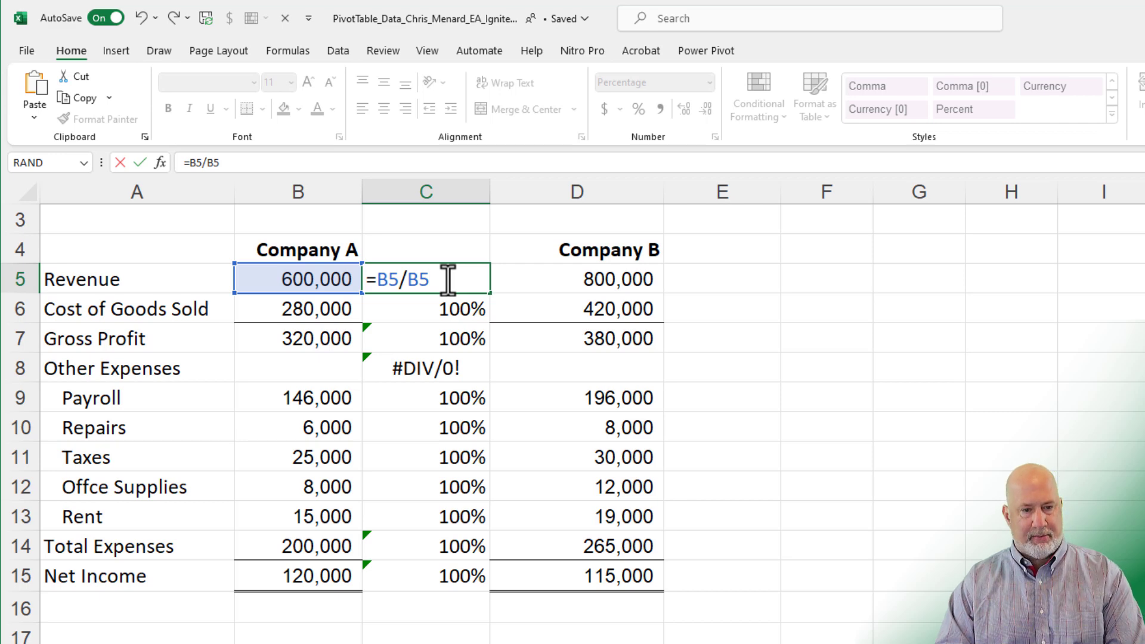
key("F4")
key("F4")
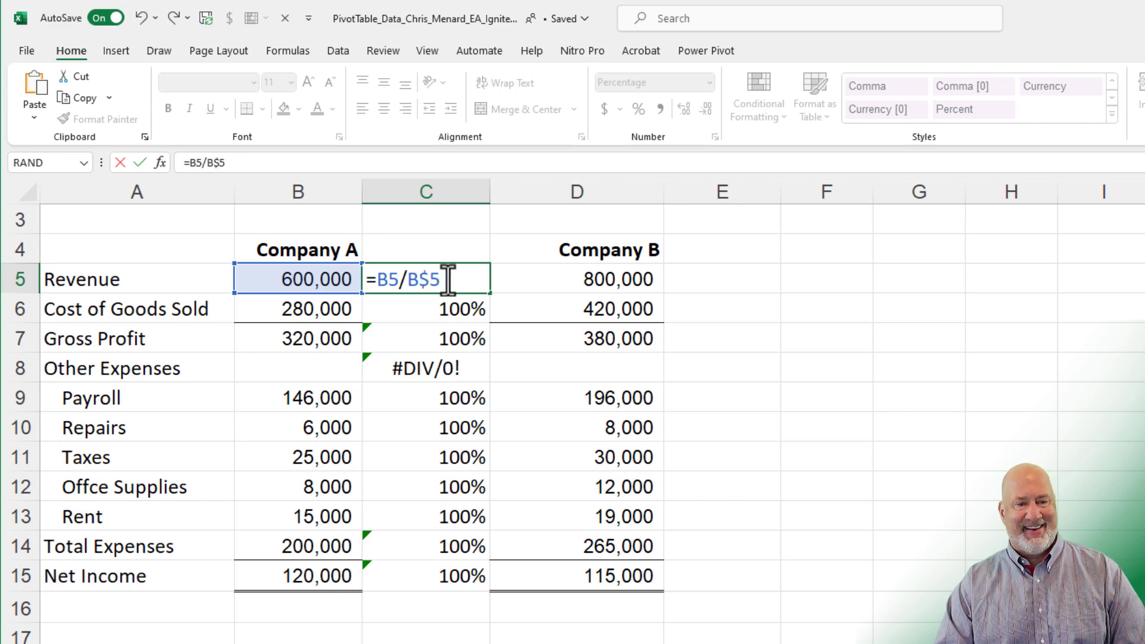
key("Return")
Fill the corrected C5 formula down to C15 and check the Net Income formulas.
left_click(448, 279)
double_click(490, 295)
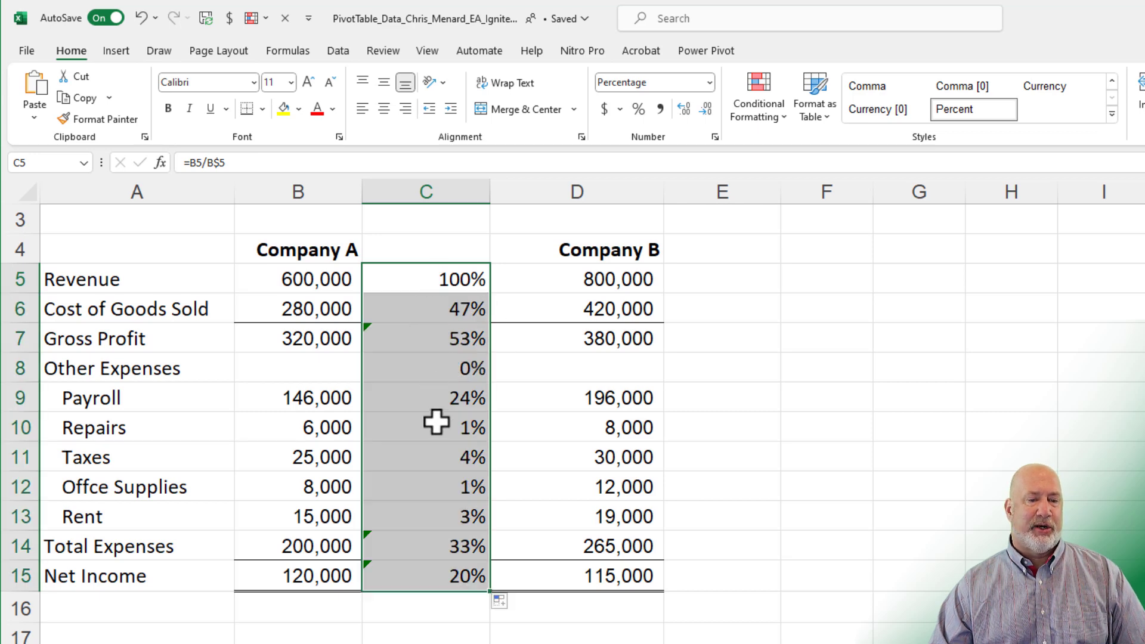
left_click(435, 578)
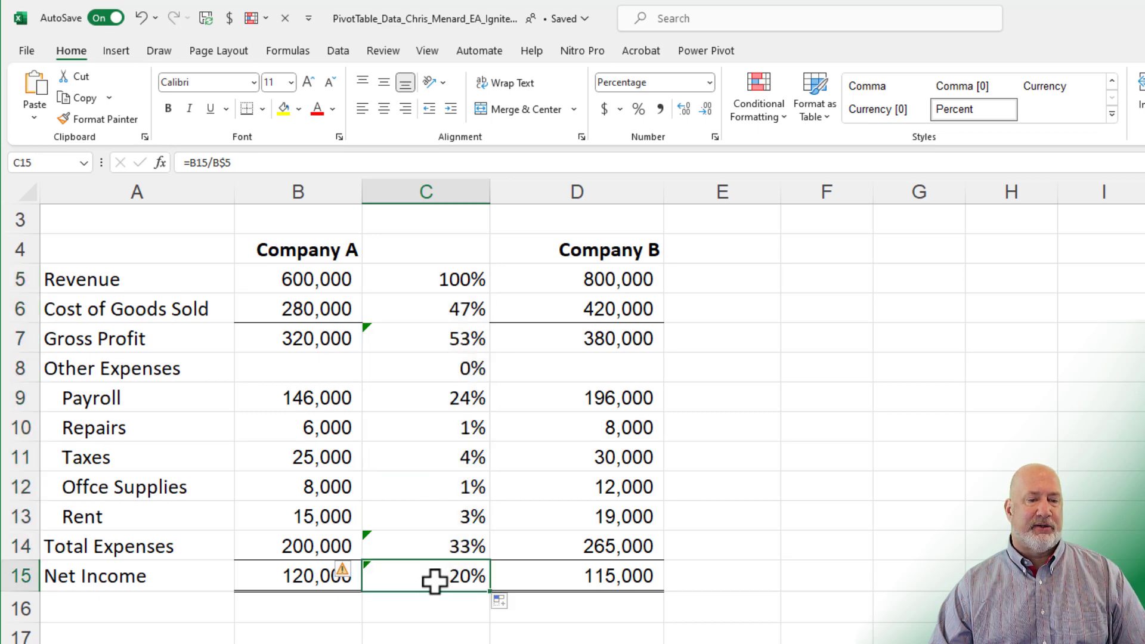
left_click(275, 574)
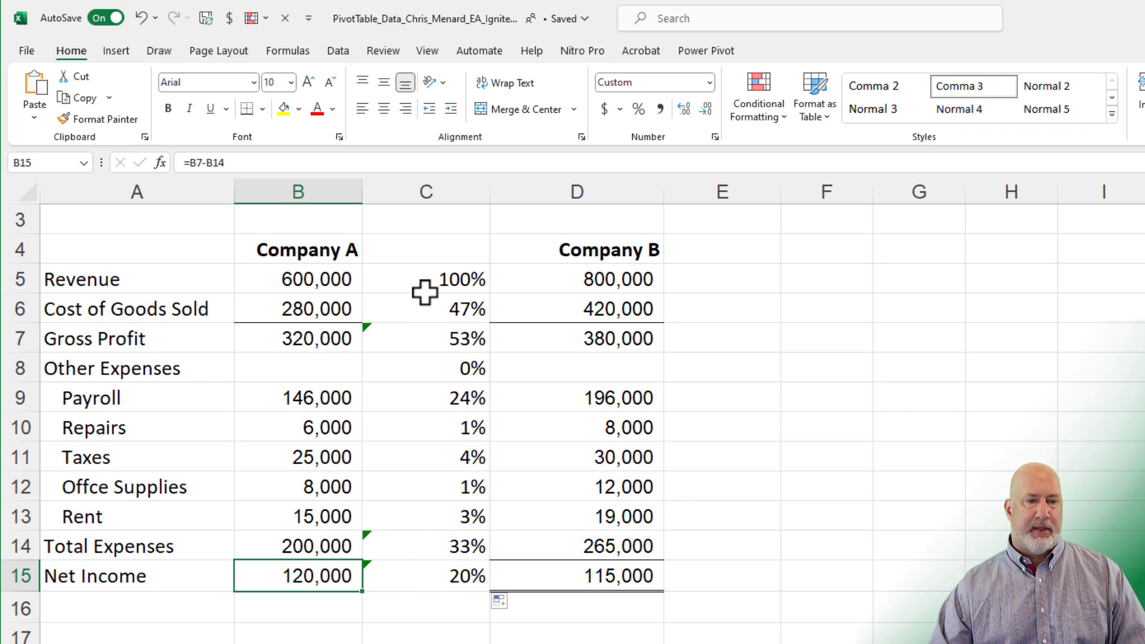
Copy C5:C15 and paste into E5 so Company B shows =D5/D$5 percentages.
left_click_drag(429, 276, 450, 572)
right_click(435, 447)
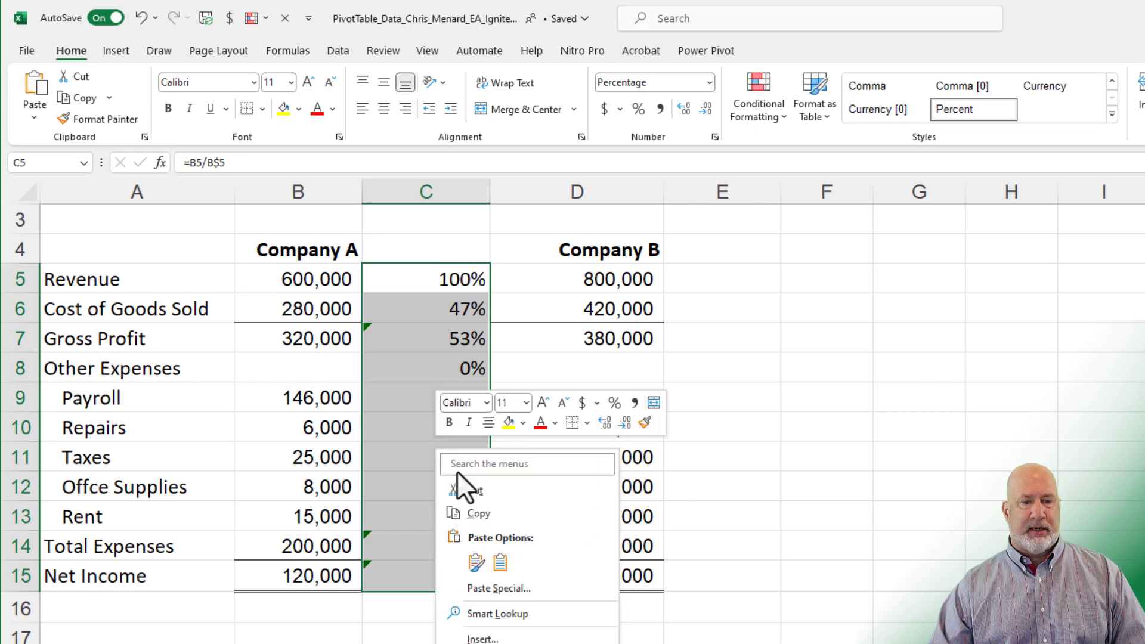
left_click(470, 513)
left_click(715, 279)
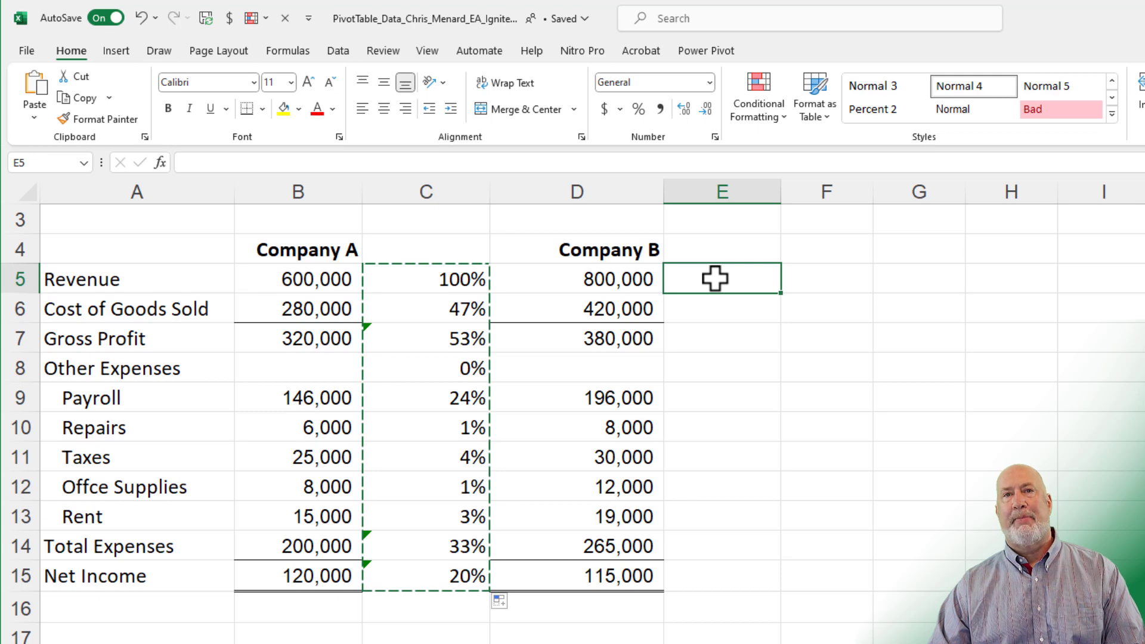
key("ctrl+v")
left_click(698, 295)
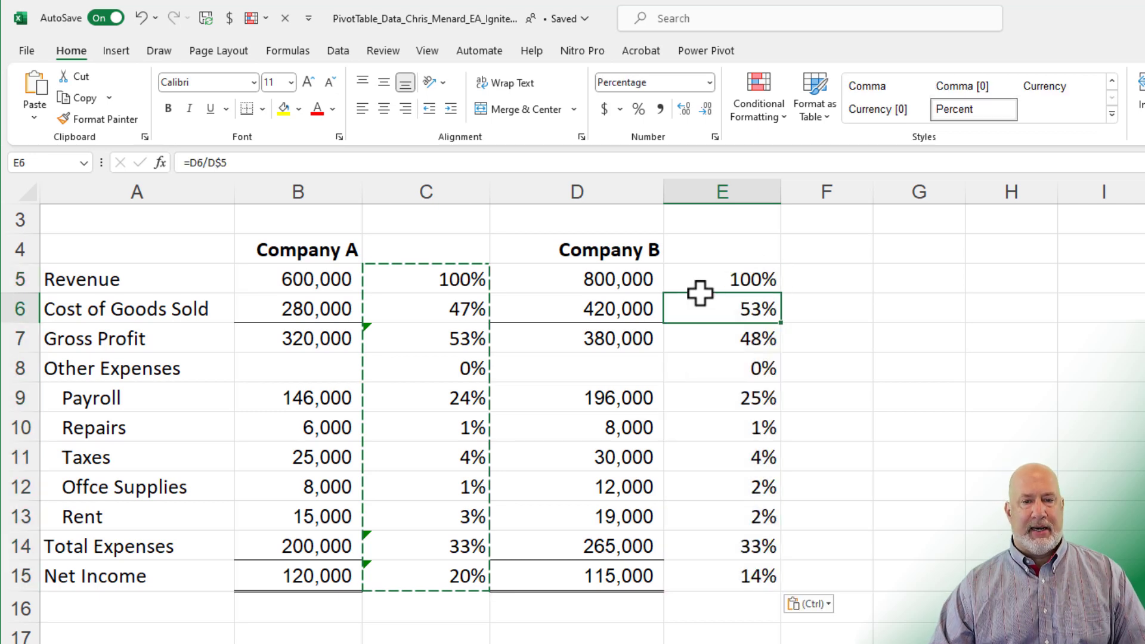
left_click(701, 278)
double_click(701, 279)
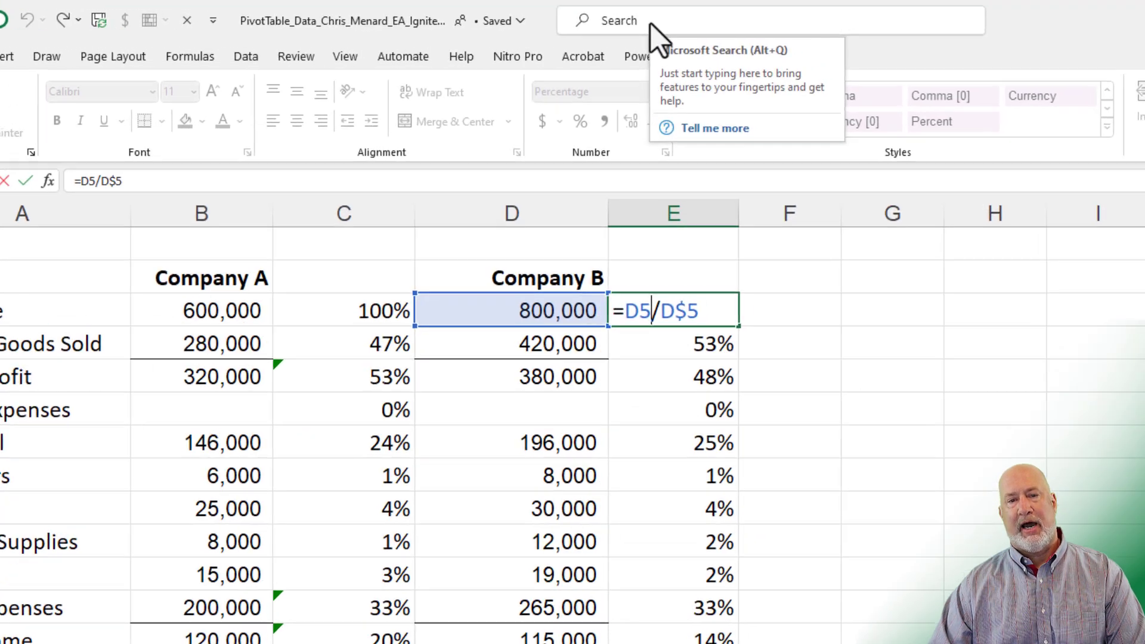
Search Help for switching between relative, absolute, and mixed references and read the article.
left_click(701, 20)
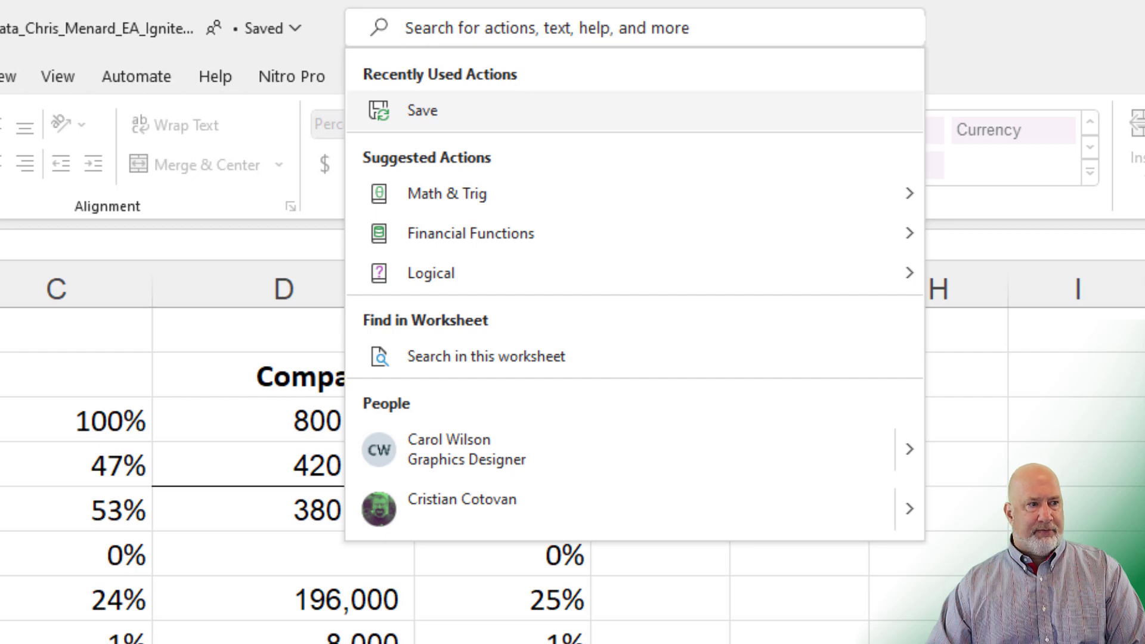
key("ctrl+v")
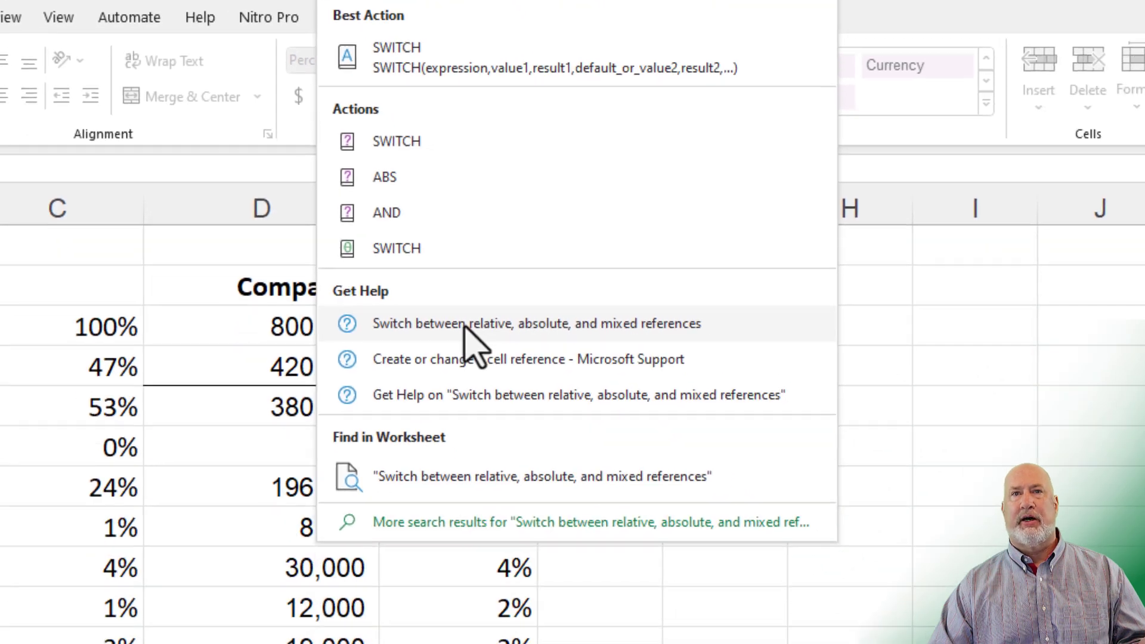
left_click(510, 420)
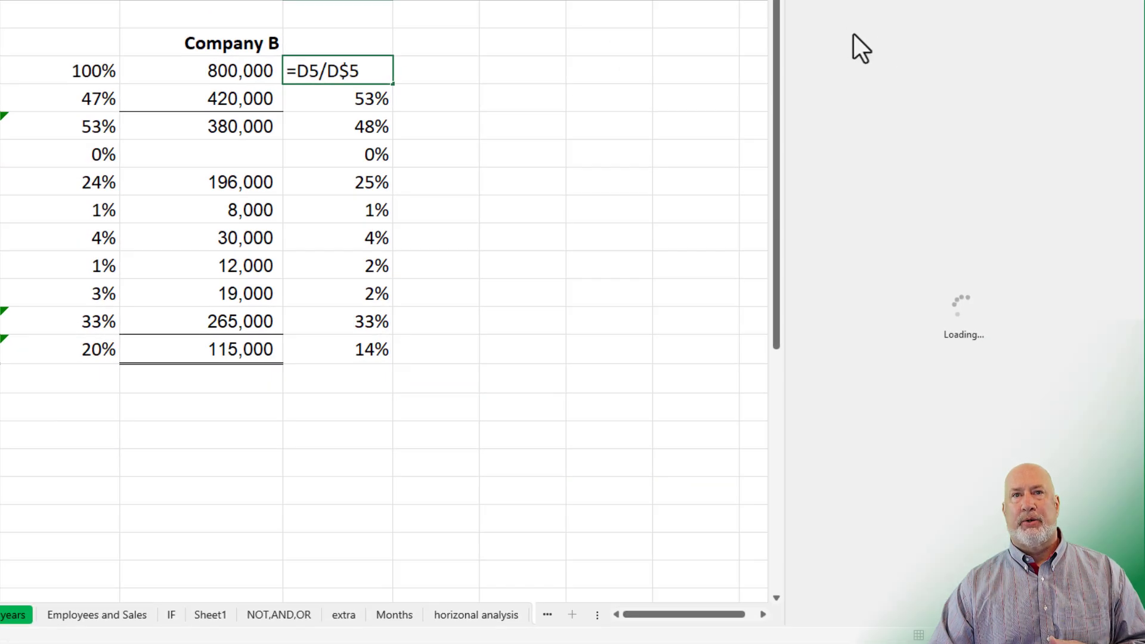
left_click(898, 29)
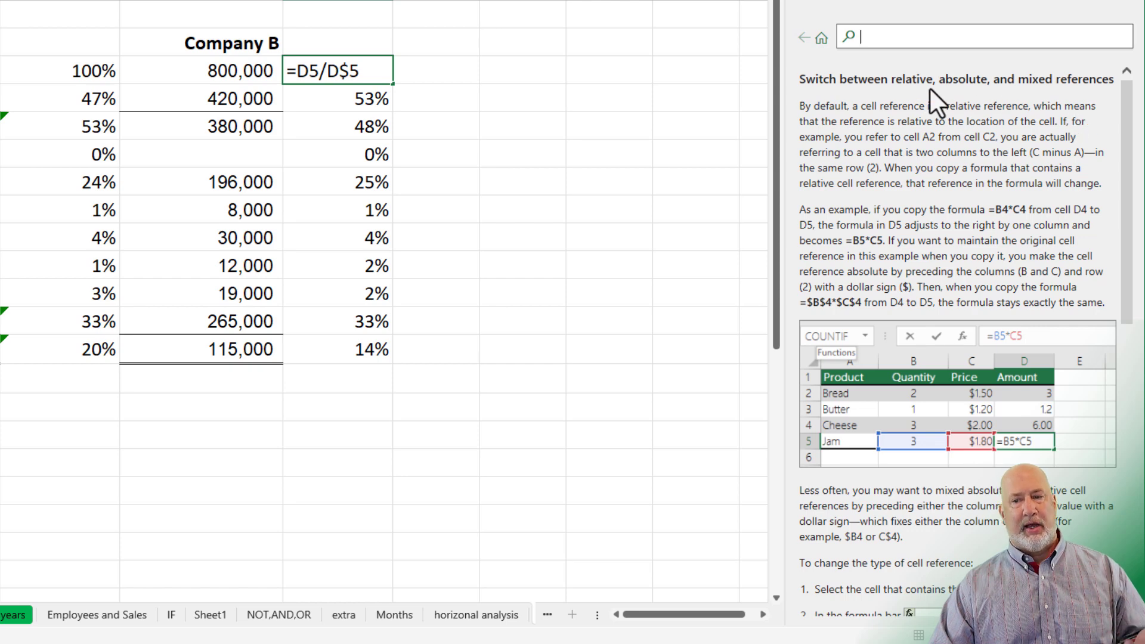
left_click_drag(1125, 128, 1138, 418)
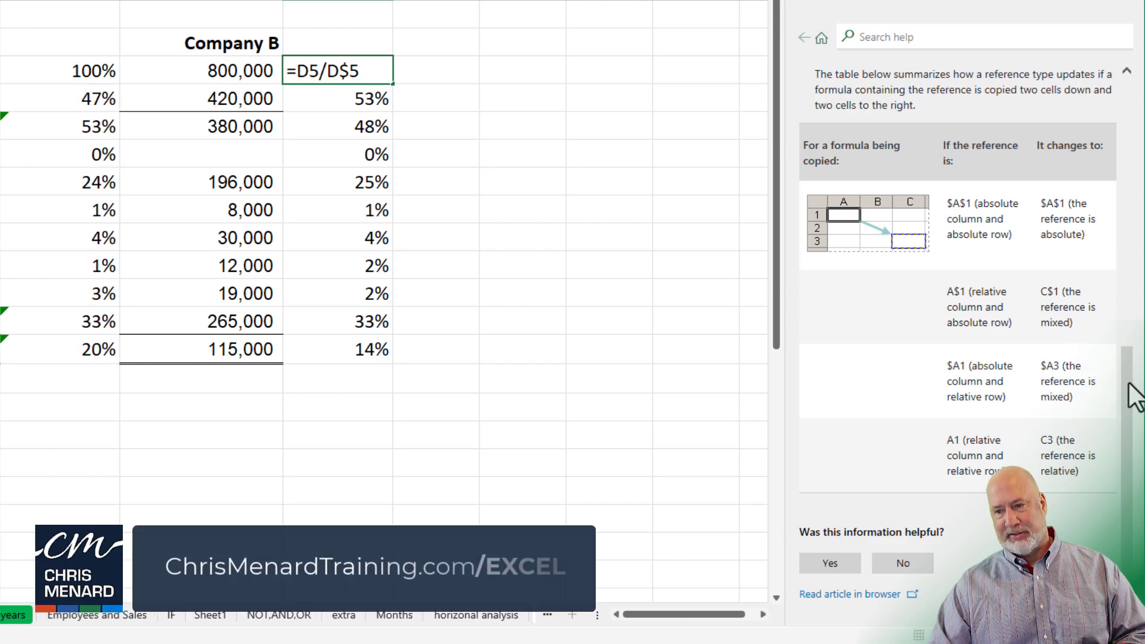
left_click_drag(1132, 396, 1124, 170)
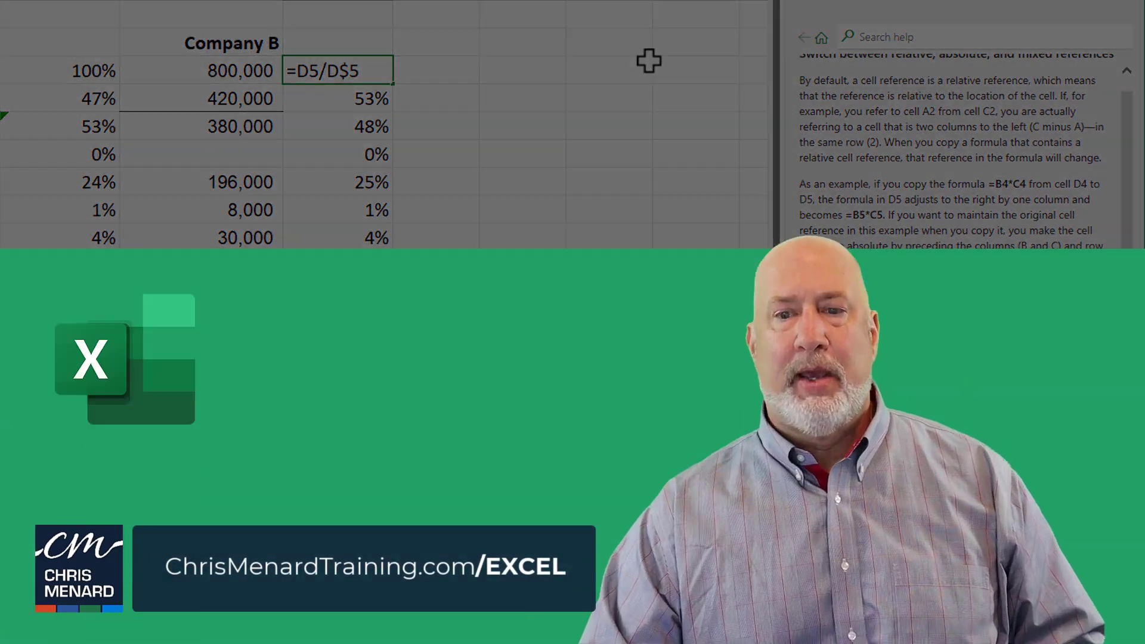